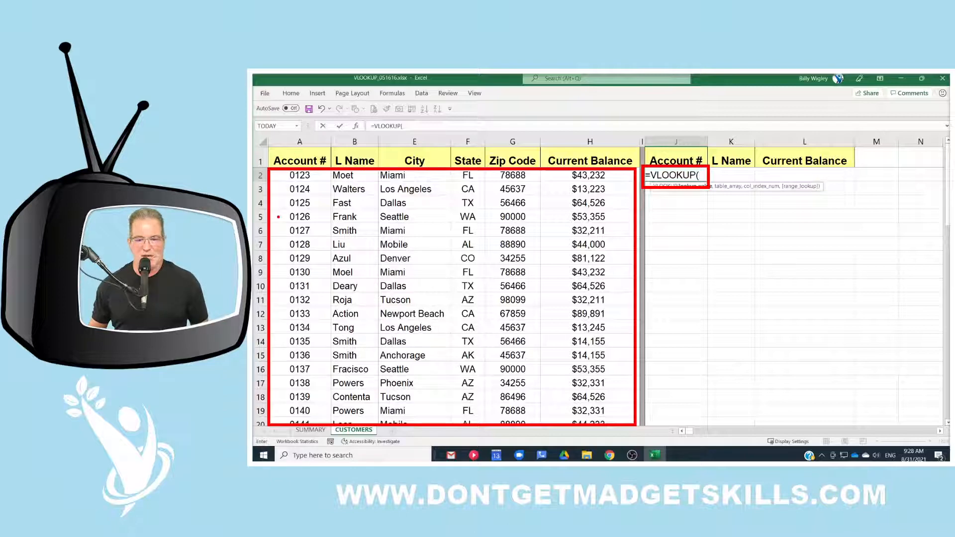
{"action": "mouse_move", "coordinate": [276, 209]}
{"action": "left_mouse_down"}
{"action": "mouse_move", "coordinate": [281, 219]}
{"action": "mouse_move", "coordinate": [324, 223]}
{"action": "left_mouse_up"}
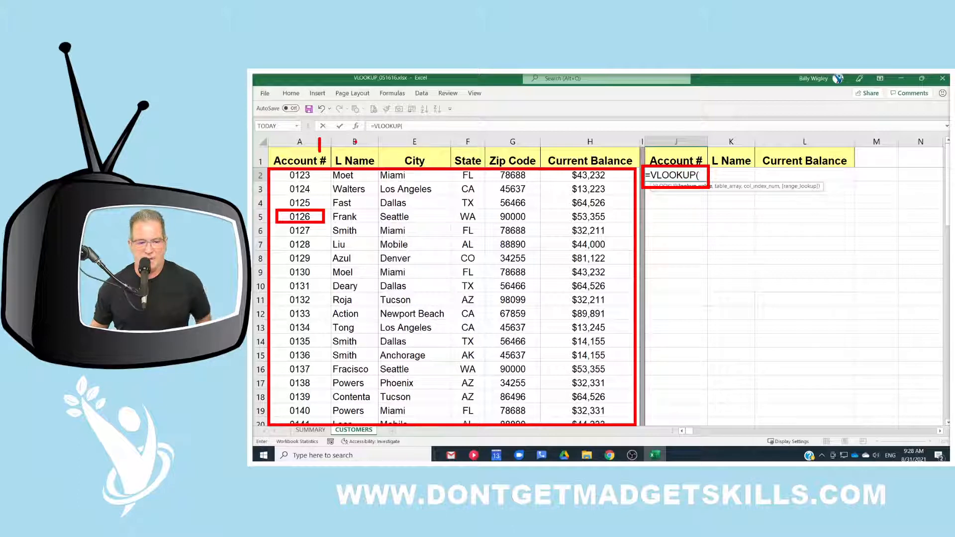
{"action": "mouse_move", "coordinate": [357, 144]}
{"action": "left_mouse_down"}
{"action": "mouse_move", "coordinate": [347, 143]}
{"action": "mouse_move", "coordinate": [352, 160]}
{"action": "mouse_move", "coordinate": [423, 151]}
{"action": "mouse_move", "coordinate": [420, 162]}
{"action": "mouse_move", "coordinate": [396, 164]}
{"action": "left_mouse_up"}
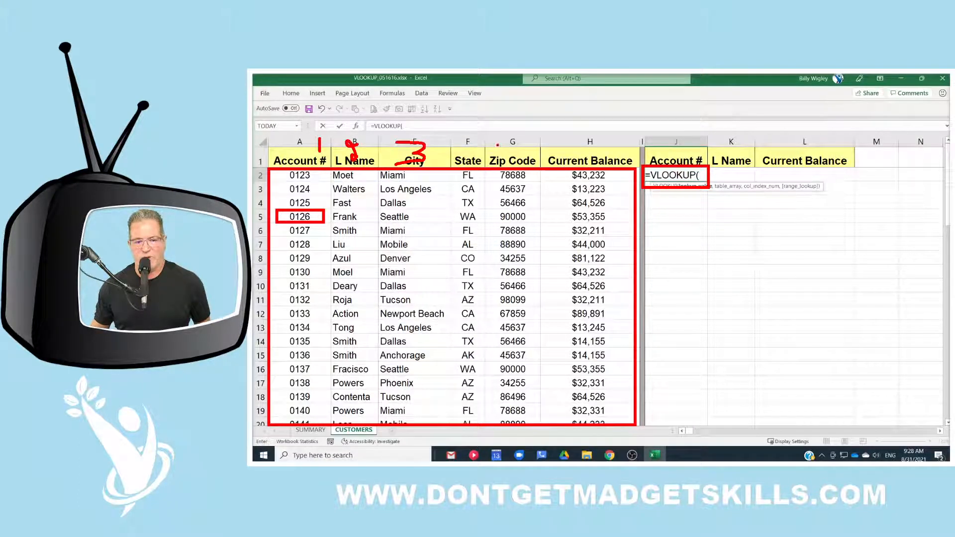
{"action": "mouse_move", "coordinate": [459, 141]}
{"action": "left_mouse_down"}
{"action": "mouse_move", "coordinate": [462, 159]}
{"action": "mouse_move", "coordinate": [478, 156]}
{"action": "mouse_move", "coordinate": [472, 166]}
{"action": "left_mouse_up"}
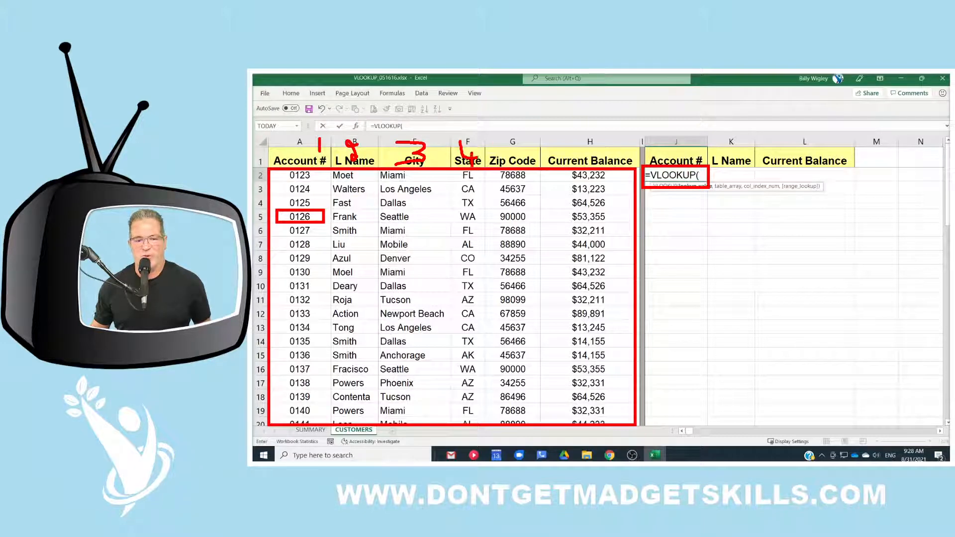
{"action": "left_click_drag", "start_coordinate": [530, 143], "coordinate": [504, 165]}
{"action": "mouse_move", "coordinate": [589, 140]}
{"action": "left_mouse_down"}
{"action": "mouse_move", "coordinate": [595, 167]}
{"action": "mouse_move", "coordinate": [581, 156]}
{"action": "left_mouse_up"}
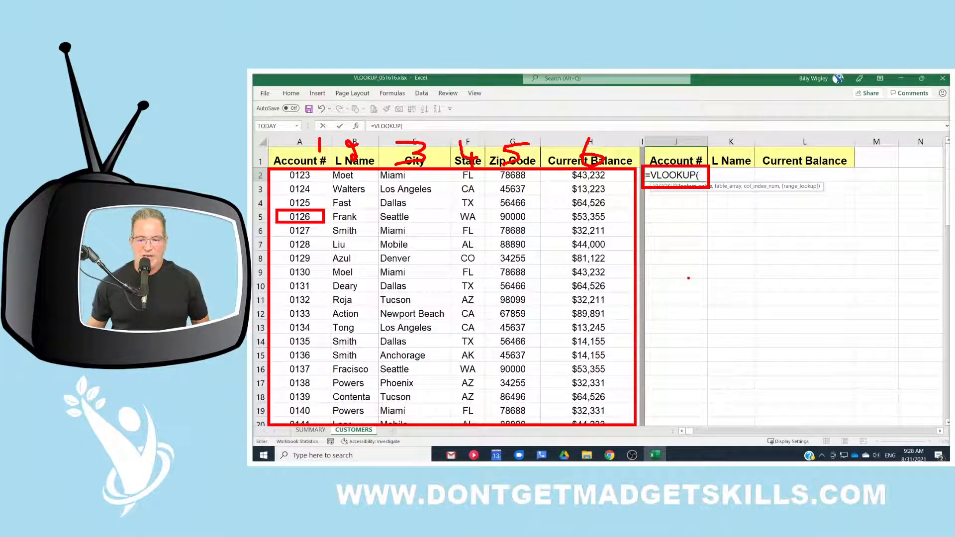
{"action": "mouse_move", "coordinate": [643, 139]}
{"action": "left_mouse_down"}
{"action": "mouse_move", "coordinate": [653, 174]}
{"action": "mouse_move", "coordinate": [888, 251]}
{"action": "mouse_move", "coordinate": [859, 279]}
{"action": "left_mouse_up"}
{"action": "left_click_drag", "start_coordinate": [677, 120], "coordinate": [675, 138]}
{"action": "mouse_move", "coordinate": [732, 122]}
{"action": "left_mouse_down"}
{"action": "mouse_move", "coordinate": [739, 117]}
{"action": "mouse_move", "coordinate": [758, 134]}
{"action": "mouse_move", "coordinate": [808, 131]}
{"action": "mouse_move", "coordinate": [794, 136]}
{"action": "left_mouse_up"}
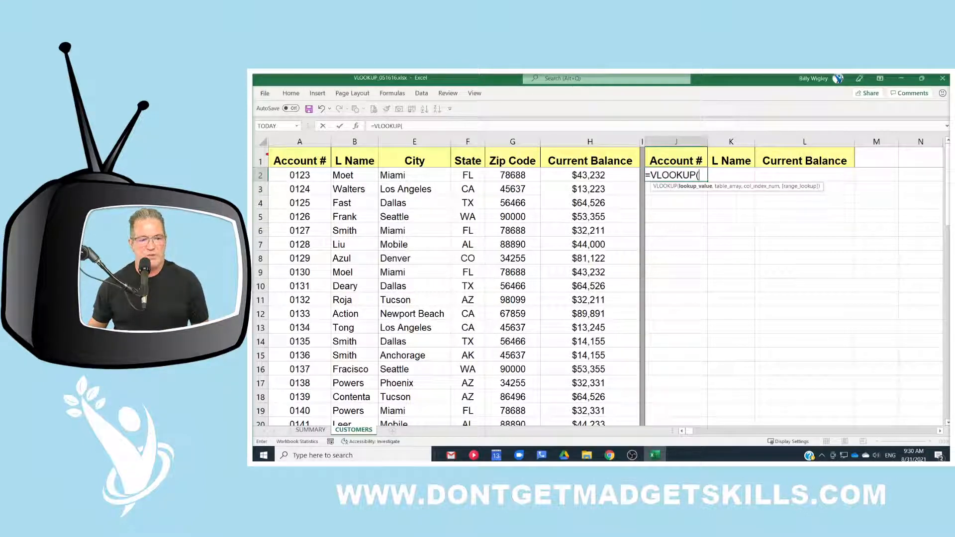
{"action": "mouse_move", "coordinate": [269, 147]}
{"action": "left_mouse_down"}
{"action": "mouse_move", "coordinate": [325, 237]}
{"action": "mouse_move", "coordinate": [327, 426]}
{"action": "mouse_move", "coordinate": [632, 429]}
{"action": "left_mouse_up"}
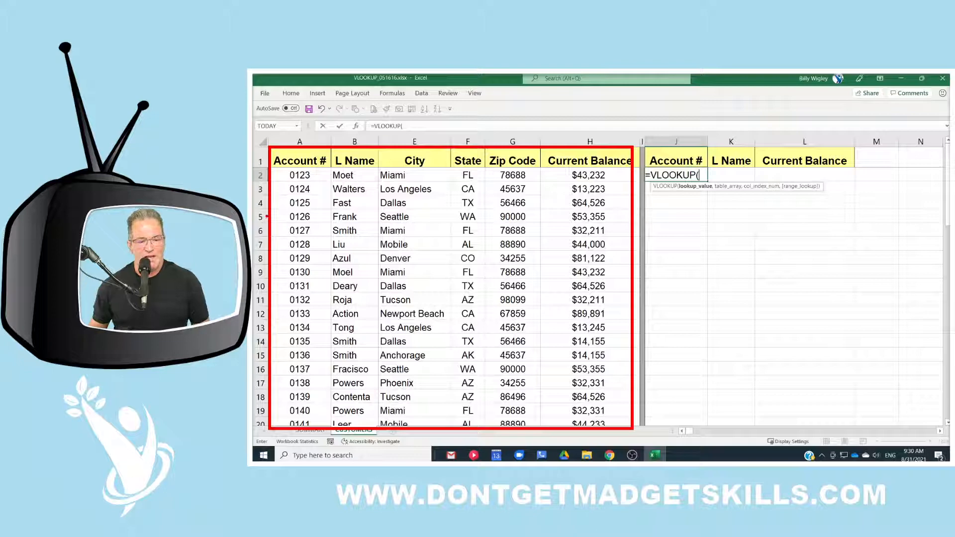
{"action": "mouse_move", "coordinate": [271, 206]}
{"action": "left_mouse_down"}
{"action": "mouse_move", "coordinate": [281, 219]}
{"action": "mouse_move", "coordinate": [327, 225]}
{"action": "left_mouse_up"}
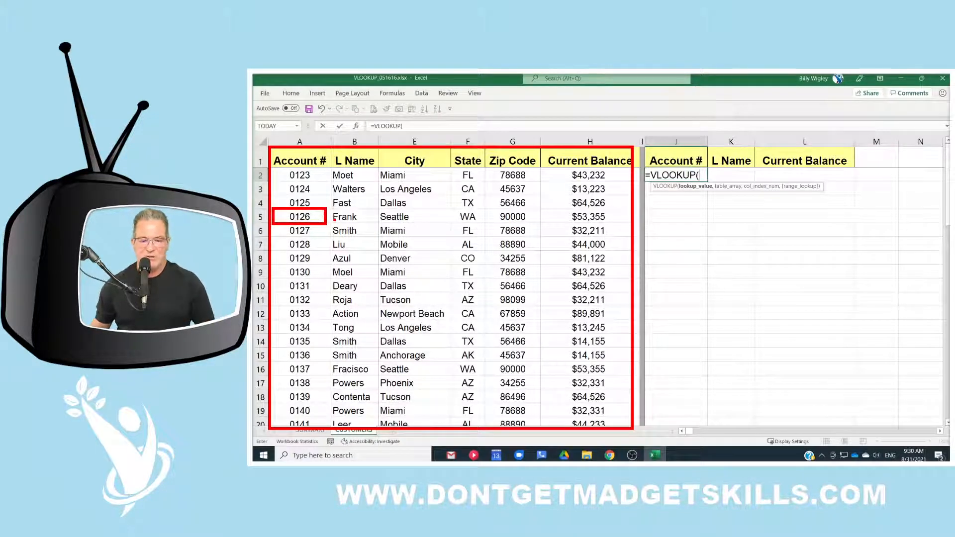
{"action": "mouse_move", "coordinate": [346, 136]}
{"action": "left_mouse_down"}
{"action": "mouse_move", "coordinate": [347, 151]}
{"action": "mouse_move", "coordinate": [365, 155]}
{"action": "left_mouse_up"}
{"action": "left_click_drag", "start_coordinate": [406, 129], "coordinate": [407, 146]}
{"action": "mouse_move", "coordinate": [462, 127]}
{"action": "left_mouse_down"}
{"action": "mouse_move", "coordinate": [465, 144]}
{"action": "mouse_move", "coordinate": [505, 137]}
{"action": "mouse_move", "coordinate": [515, 144]}
{"action": "mouse_move", "coordinate": [520, 128]}
{"action": "left_mouse_up"}
{"action": "left_click_drag", "start_coordinate": [584, 122], "coordinate": [577, 141]}
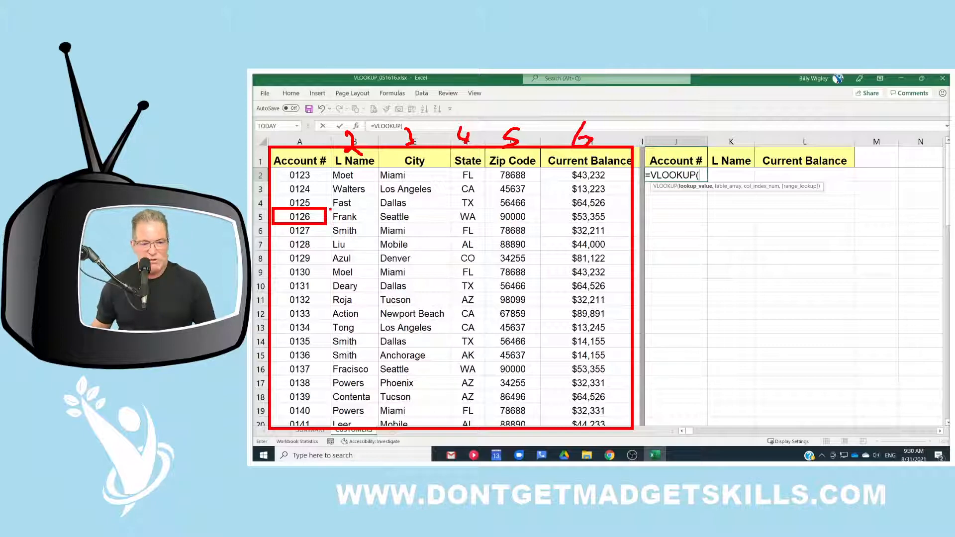
{"action": "mouse_move", "coordinate": [330, 209]}
{"action": "left_mouse_down"}
{"action": "mouse_move", "coordinate": [348, 223]}
{"action": "mouse_move", "coordinate": [332, 210]}
{"action": "left_mouse_up"}
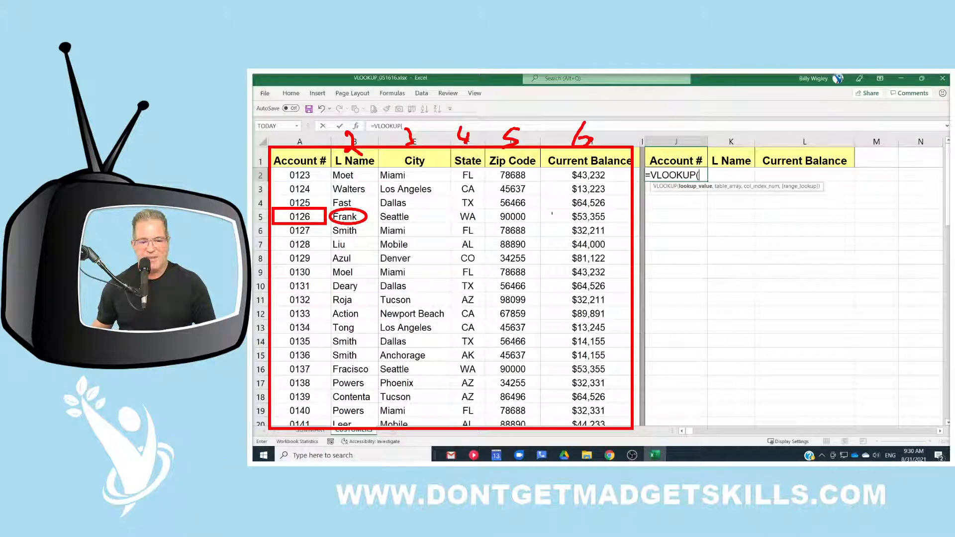
{"action": "left_click_drag", "start_coordinate": [546, 213], "coordinate": [553, 210]}
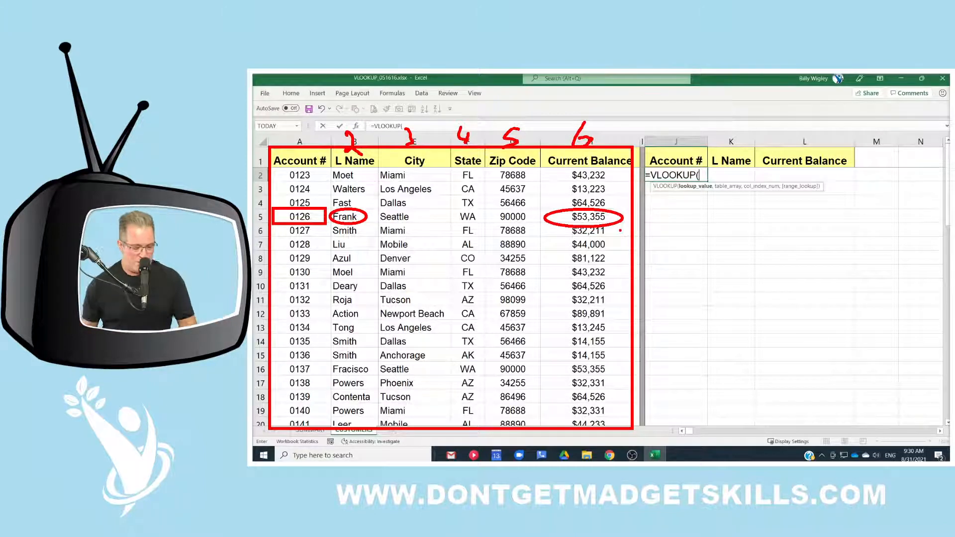
{"action": "key", "text": "Escape"}
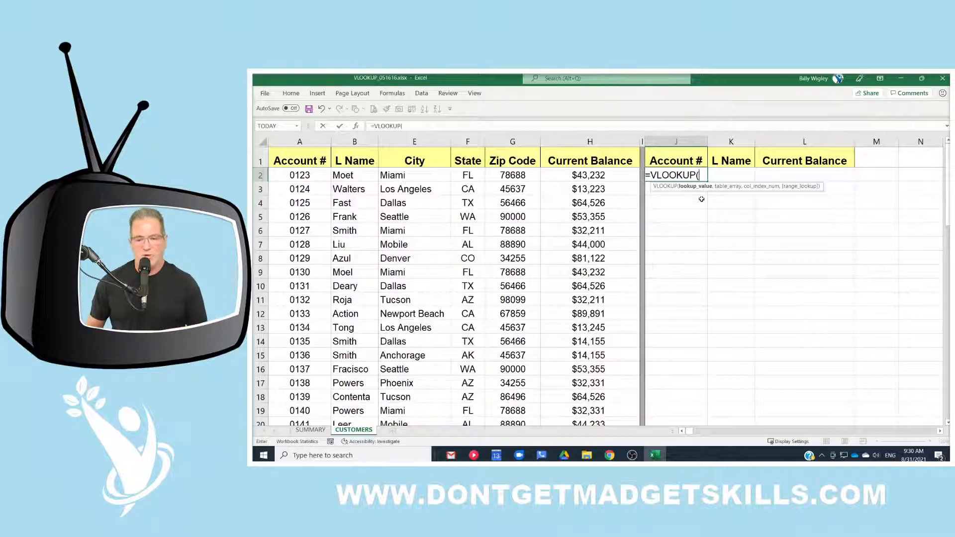
Discard the unfinished formula in J2 and start a VLOOKUP in K2 with J2 as its lookup value
{"action": "key", "text": "Escape"}
{"action": "left_click", "coordinate": [724, 176]}
{"action": "type", "text": "="}
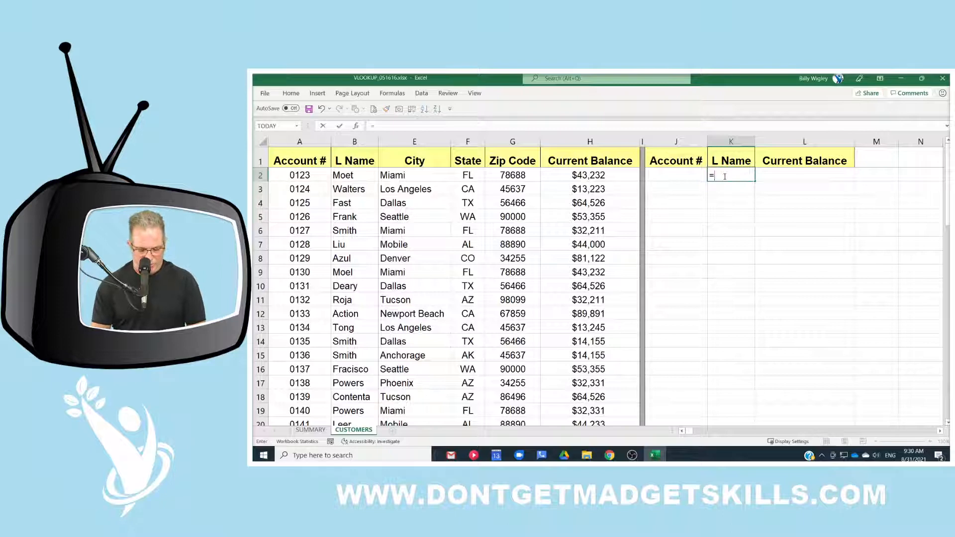
{"action": "type", "text": "VLO"}
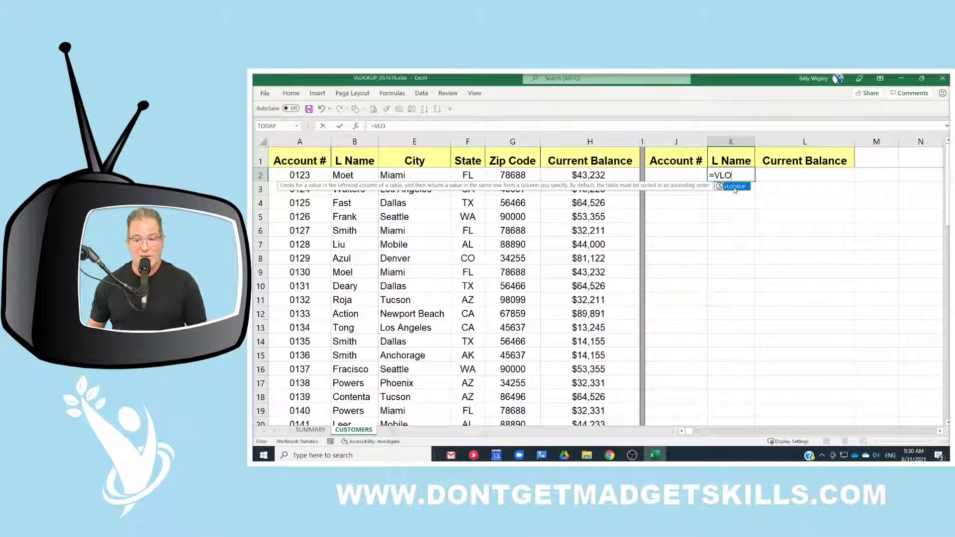
{"action": "double_click", "coordinate": [734, 187]}
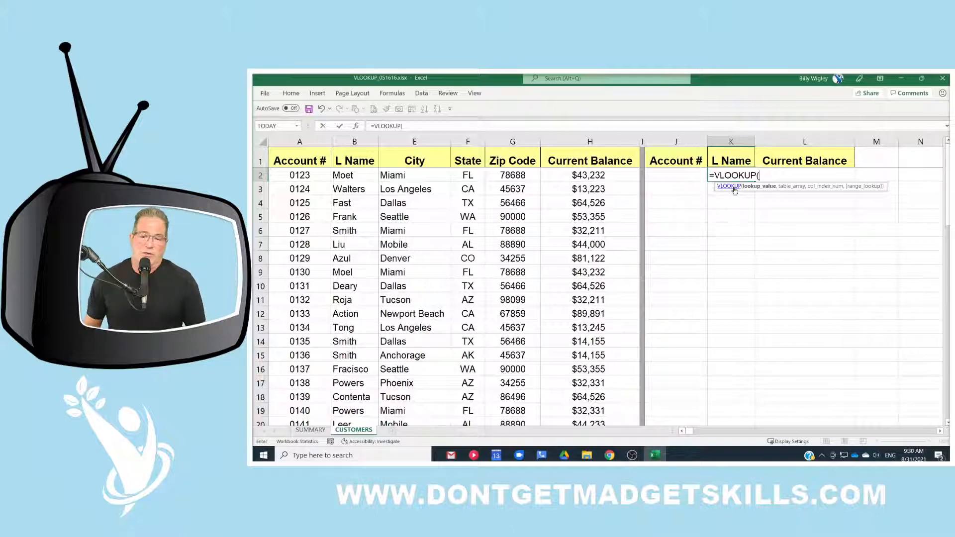
{"action": "left_click", "coordinate": [675, 174]}
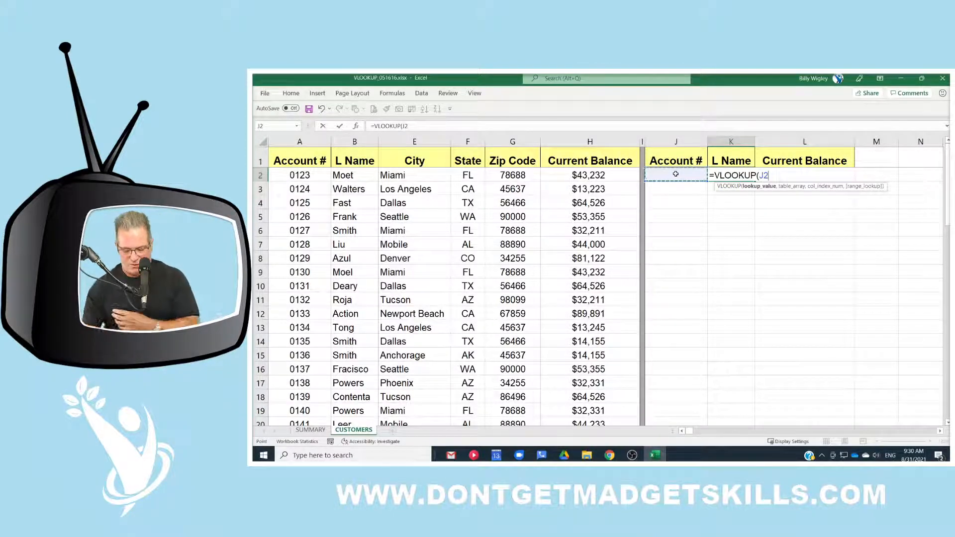
{"action": "type", "text": ","}
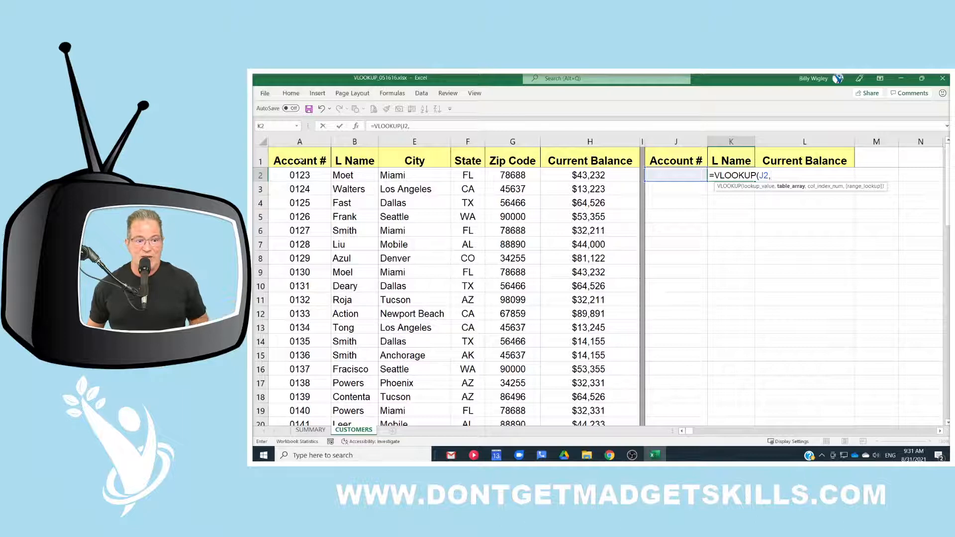
Set the formula's table array to the whole customer table, headers included, from A1 through the last row of column H
{"action": "left_click", "coordinate": [300, 160]}
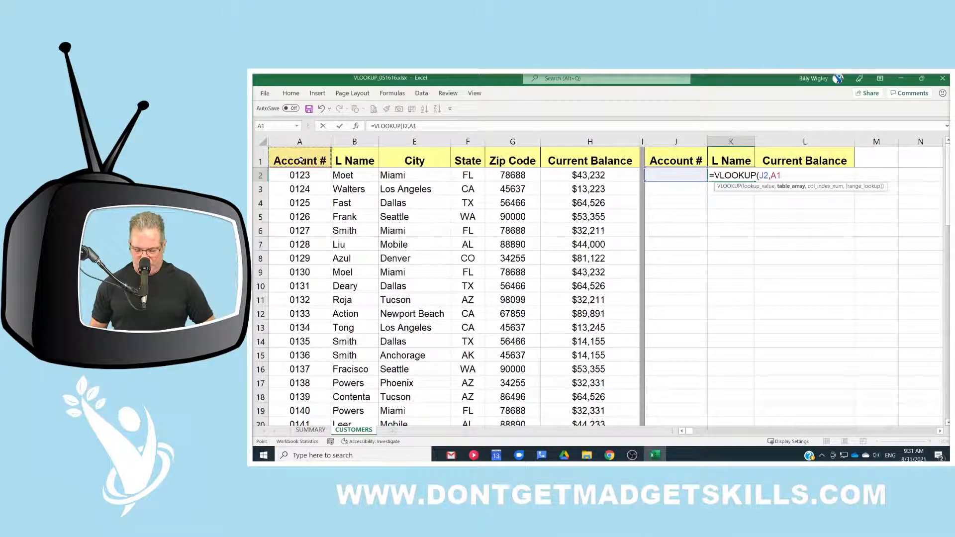
{"action": "key", "text": "ctrl+shift+Right"}
{"action": "key", "text": "ctrl+shift+Down"}
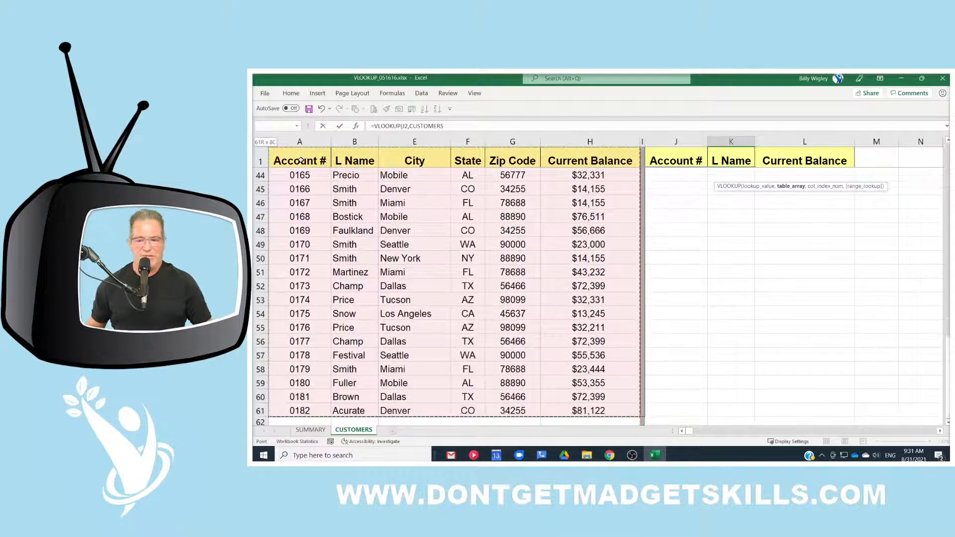
{"action": "scroll", "coordinate": [789, 246], "scroll_direction": "up", "scroll_amount": 14}
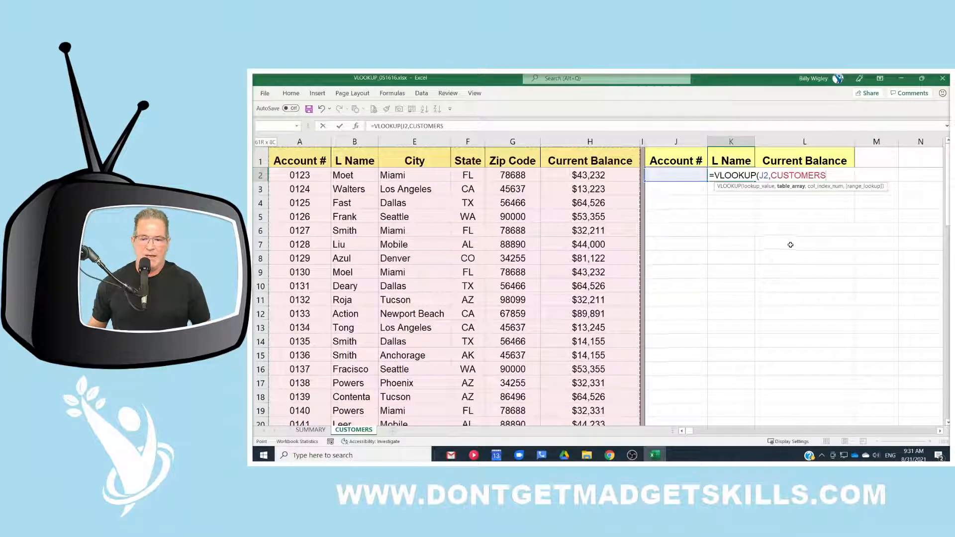
{"action": "type", "text": ","}
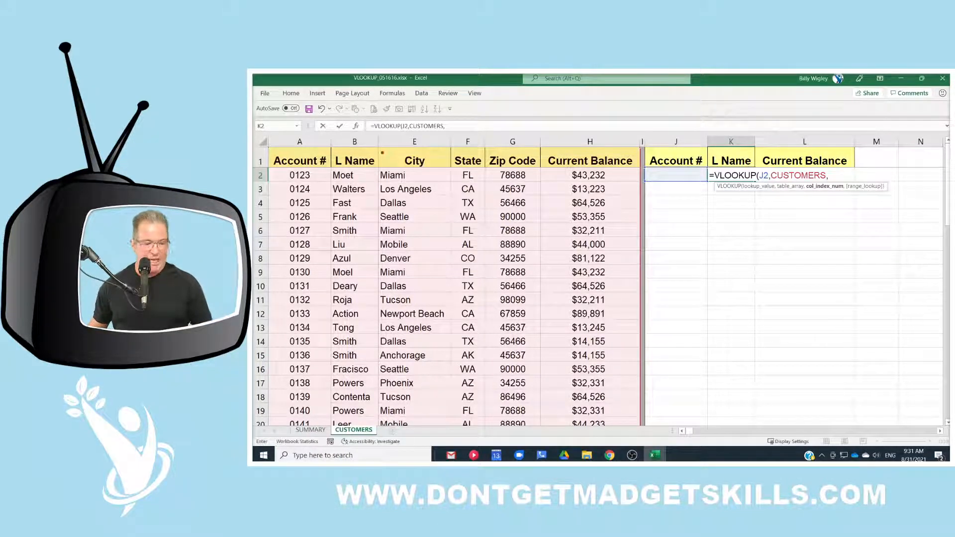
Complete the K2 formula as =VLOOKUP(J2,CUSTOMERS,2,) with column index 2 and an empty range-lookup argument
{"action": "mouse_move", "coordinate": [348, 141]}
{"action": "left_mouse_down"}
{"action": "mouse_move", "coordinate": [354, 153]}
{"action": "mouse_move", "coordinate": [346, 156]}
{"action": "left_mouse_up"}
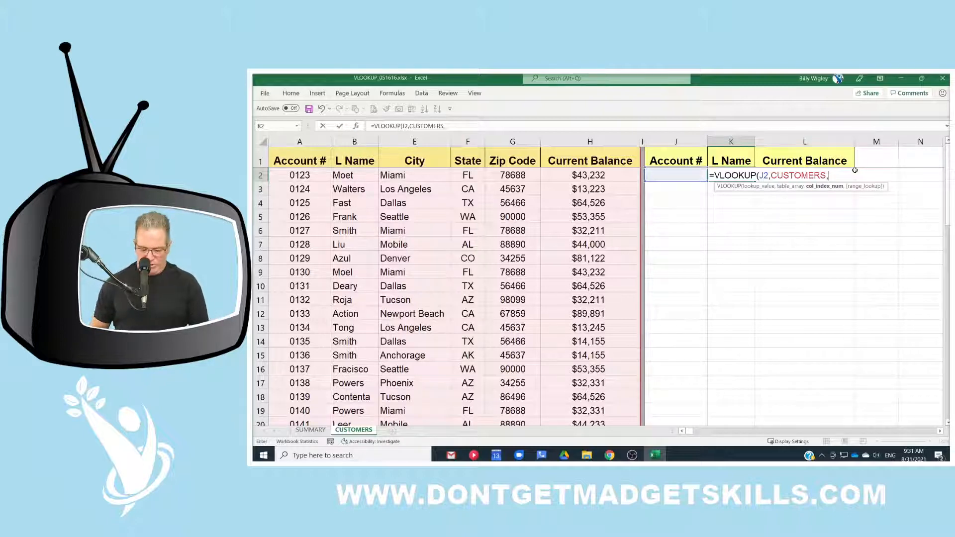
{"action": "type", "text": "2,"}
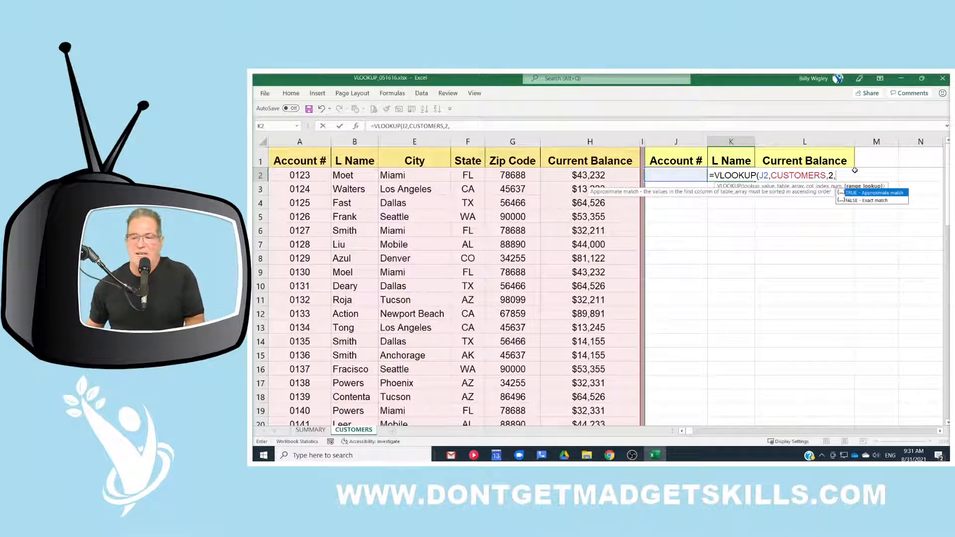
{"action": "left_click", "coordinate": [885, 201]}
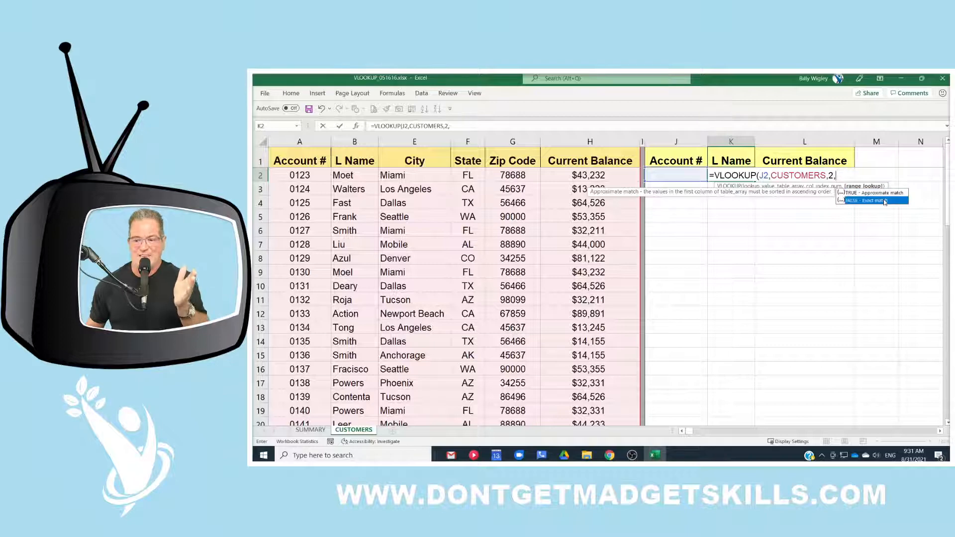
{"action": "key", "text": "Return"}
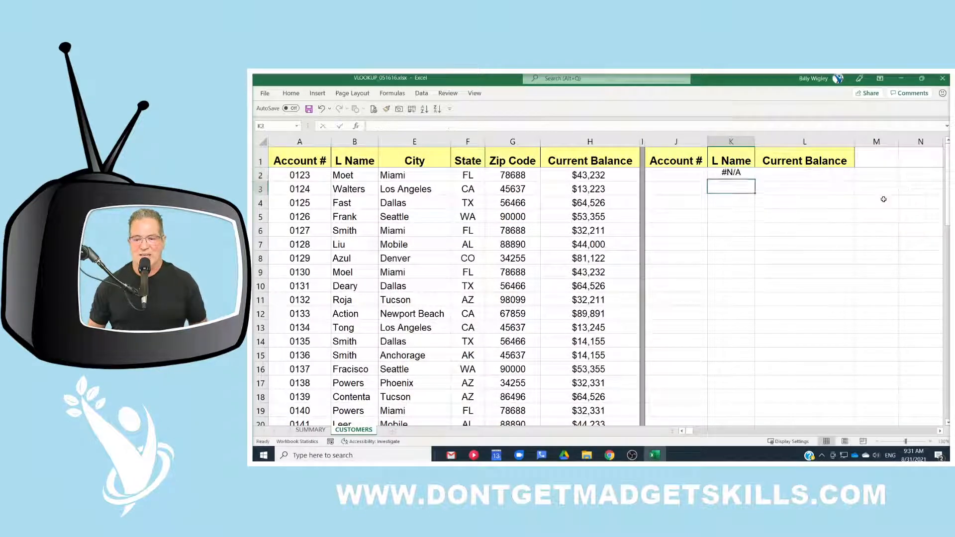
Enter the account number listed in A5 into lookup cell J2
{"action": "left_click", "coordinate": [675, 172]}
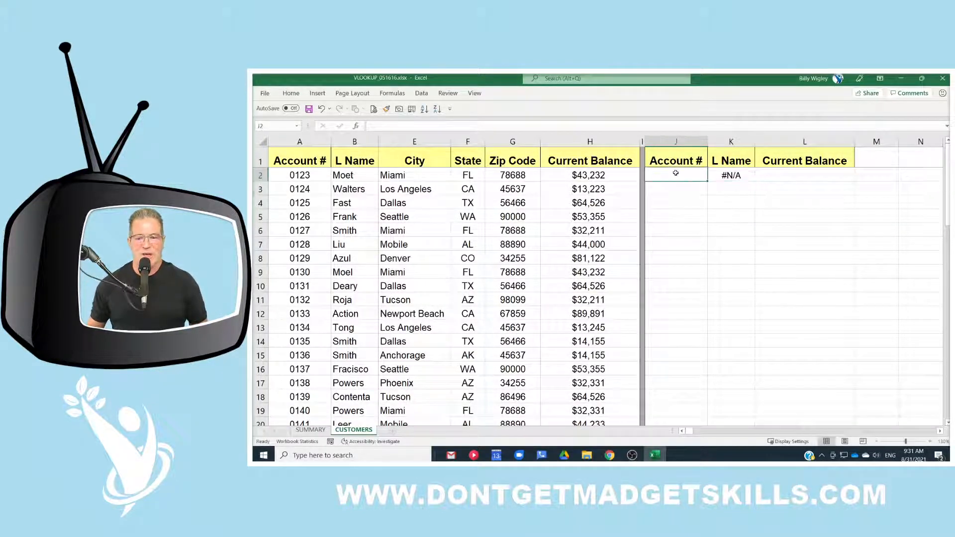
{"action": "left_click", "coordinate": [728, 173]}
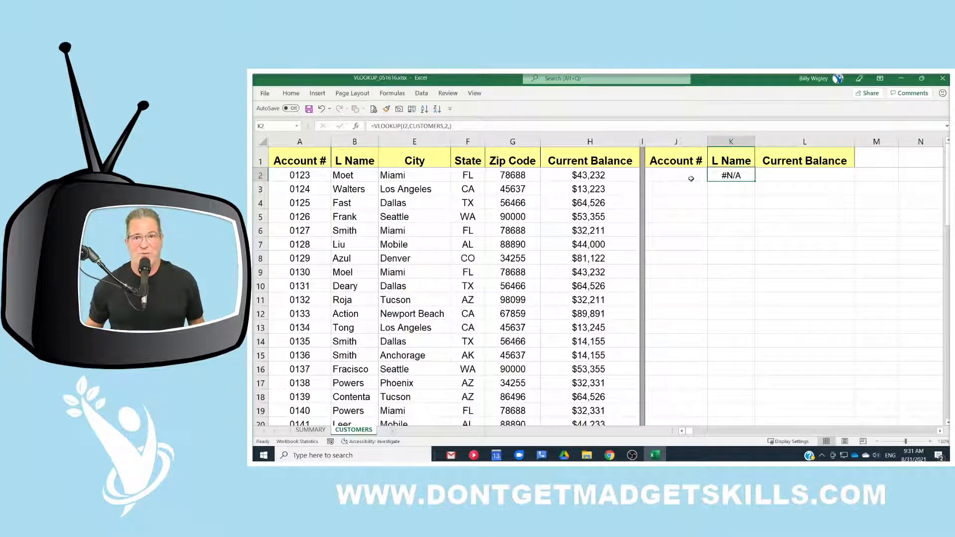
{"action": "left_click", "coordinate": [691, 179]}
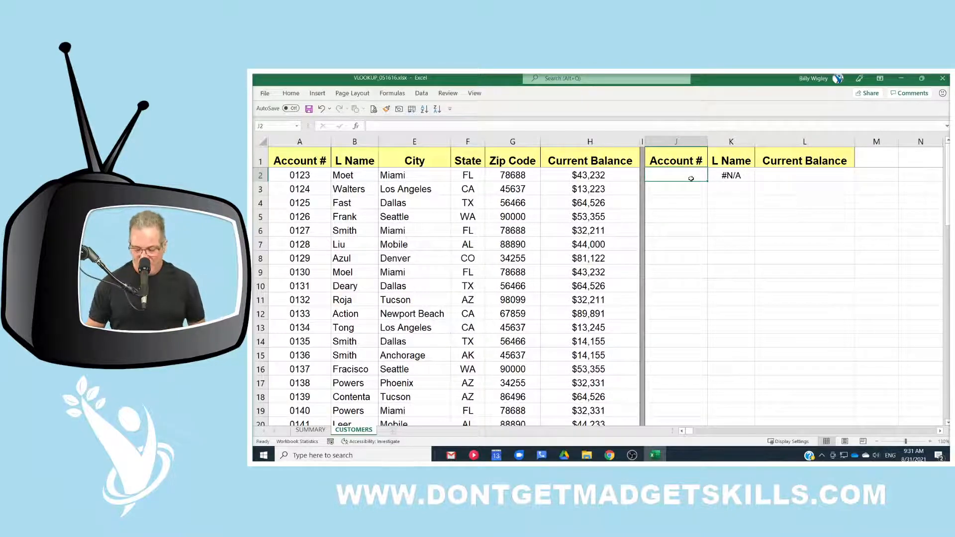
{"action": "type", "text": "0126"}
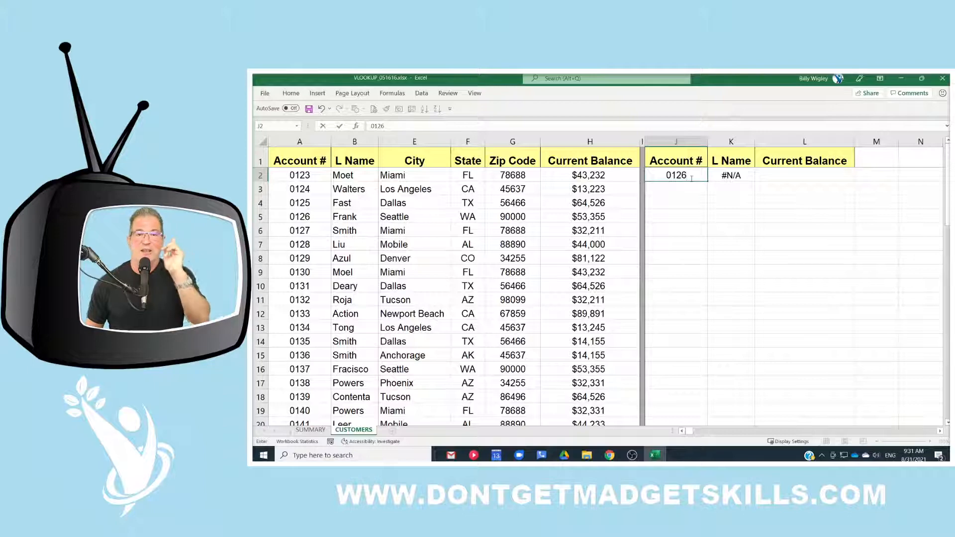
{"action": "key", "text": "Return"}
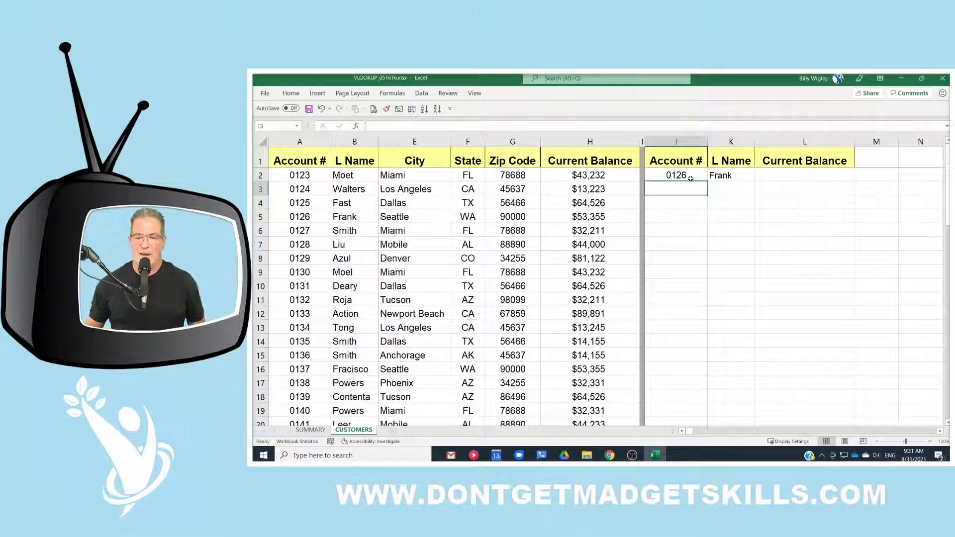
Fill the VLOOKUP formula from K2 across into L2 under Current Balance
{"action": "left_click", "coordinate": [731, 173]}
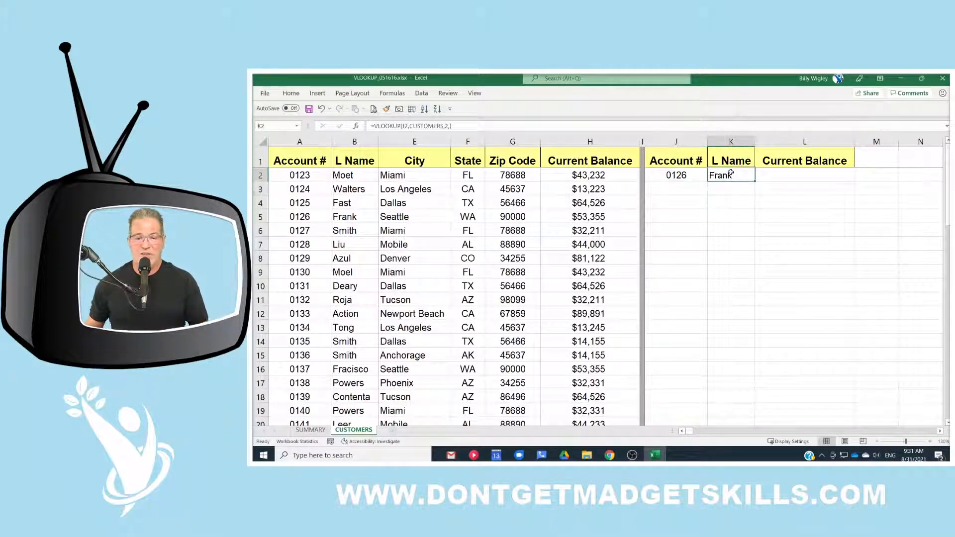
{"action": "left_click", "coordinate": [792, 176]}
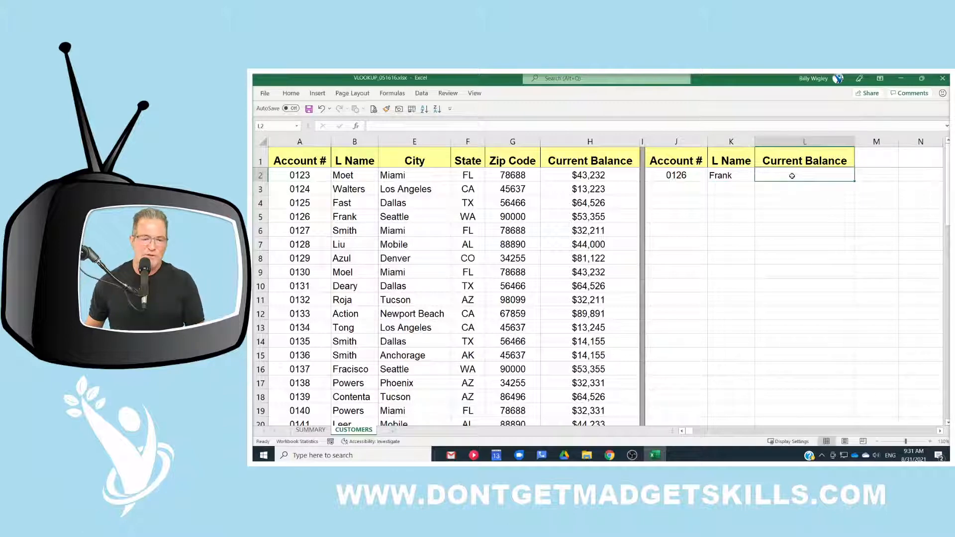
{"action": "left_click", "coordinate": [743, 175]}
{"action": "left_click_drag", "start_coordinate": [754, 181], "coordinate": [809, 180]}
Change the L2 formula's lookup value to J2 and its column index to 6
{"action": "double_click", "coordinate": [808, 177]}
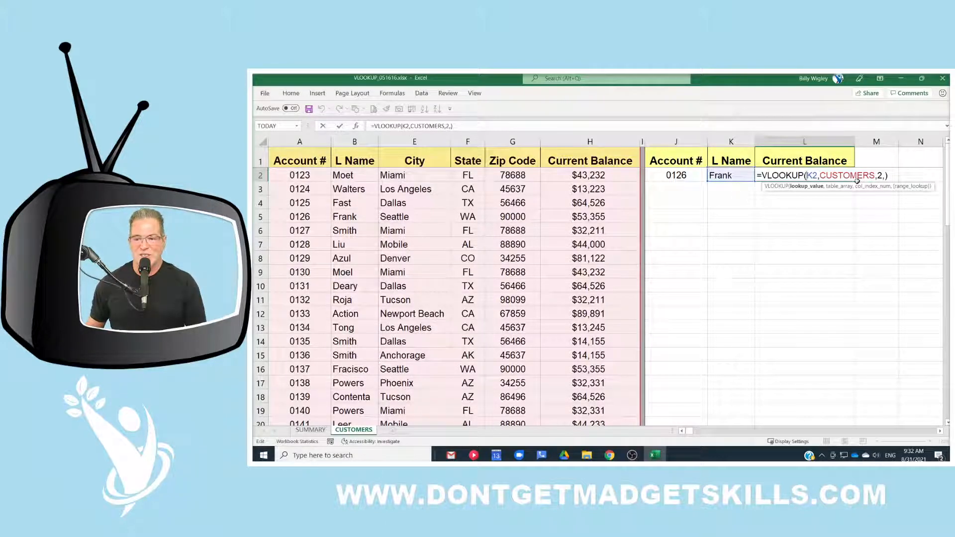
{"action": "left_click_drag", "start_coordinate": [805, 175], "coordinate": [812, 176]}
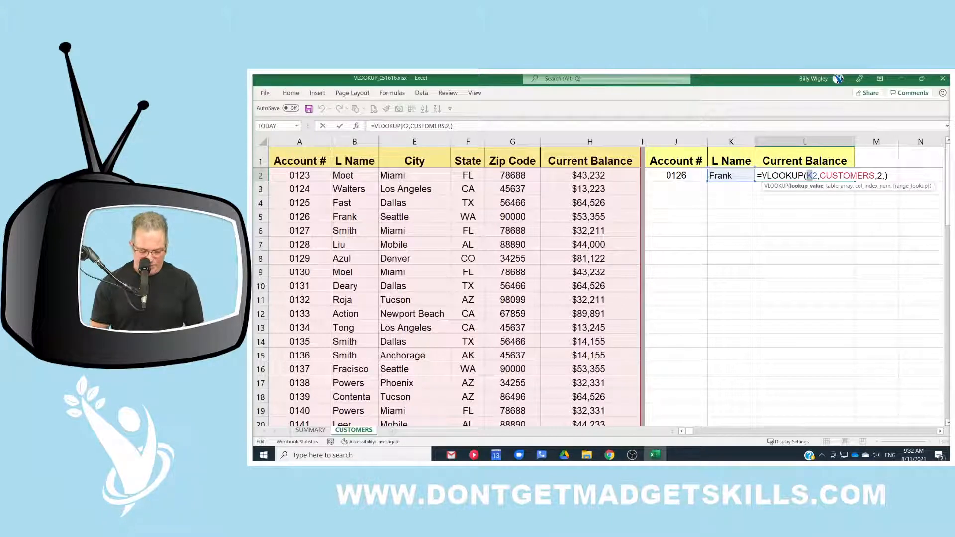
{"action": "type", "text": "j"}
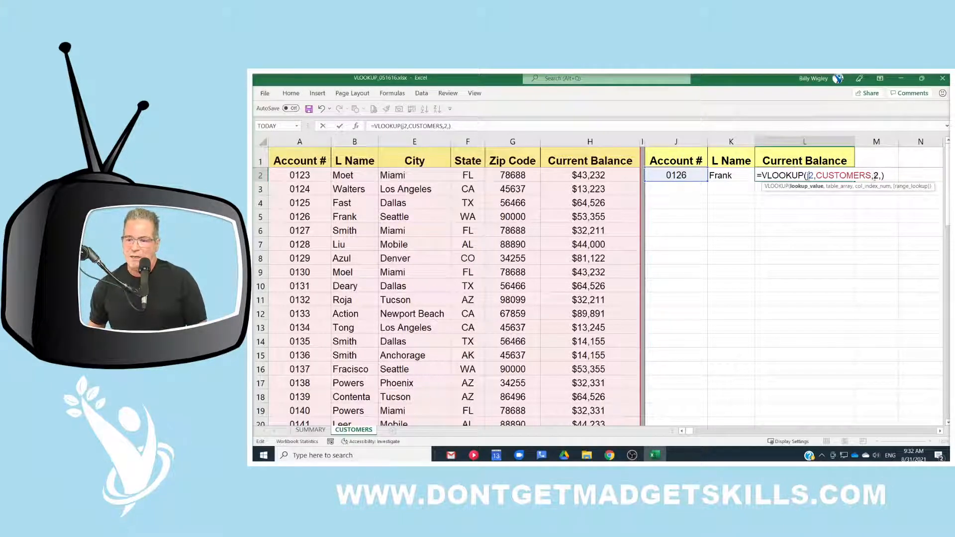
{"action": "double_click", "coordinate": [876, 175]}
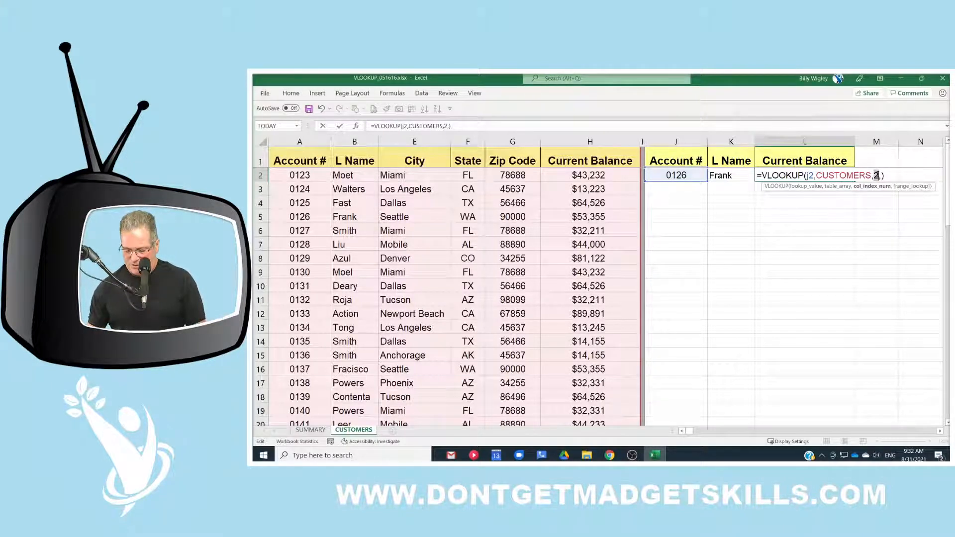
{"action": "type", "text": "6"}
{"action": "key", "text": "Return"}
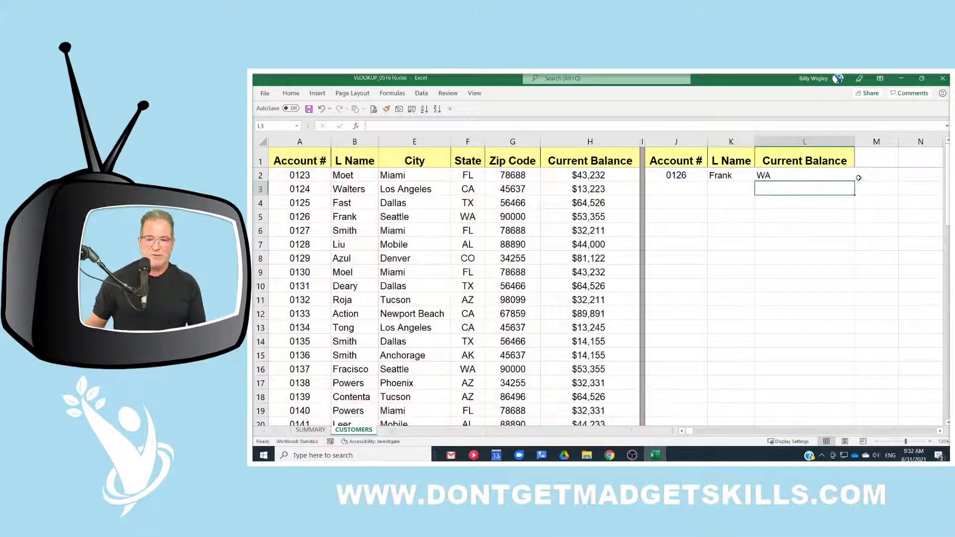
Set the range-lookup argument of the L2 formula to FALSE for an exact match
{"action": "double_click", "coordinate": [839, 174]}
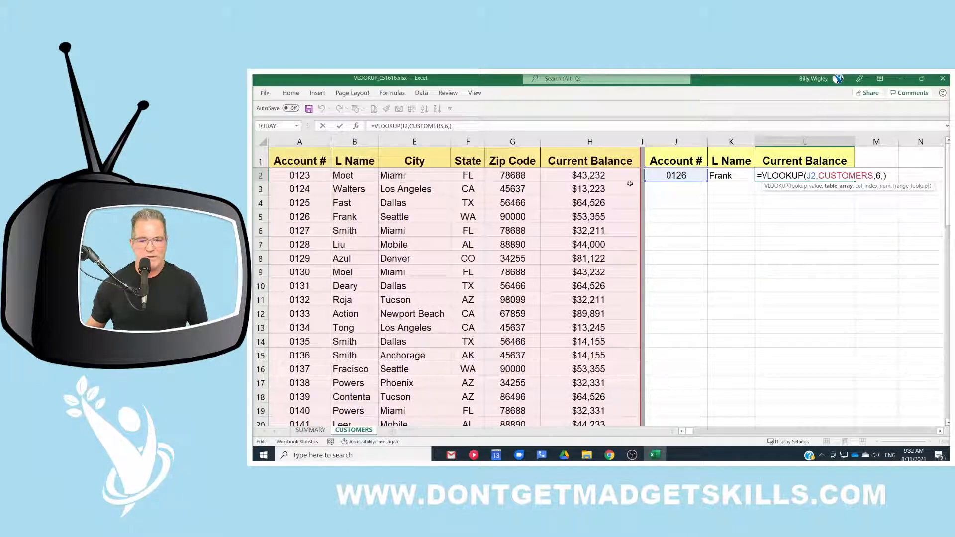
{"action": "left_click", "coordinate": [883, 175]}
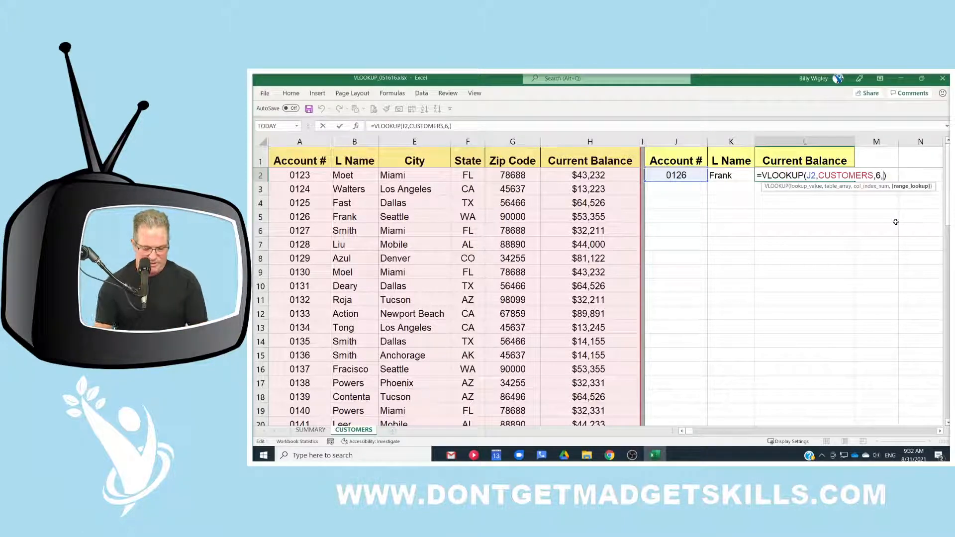
{"action": "type", "text": "F"}
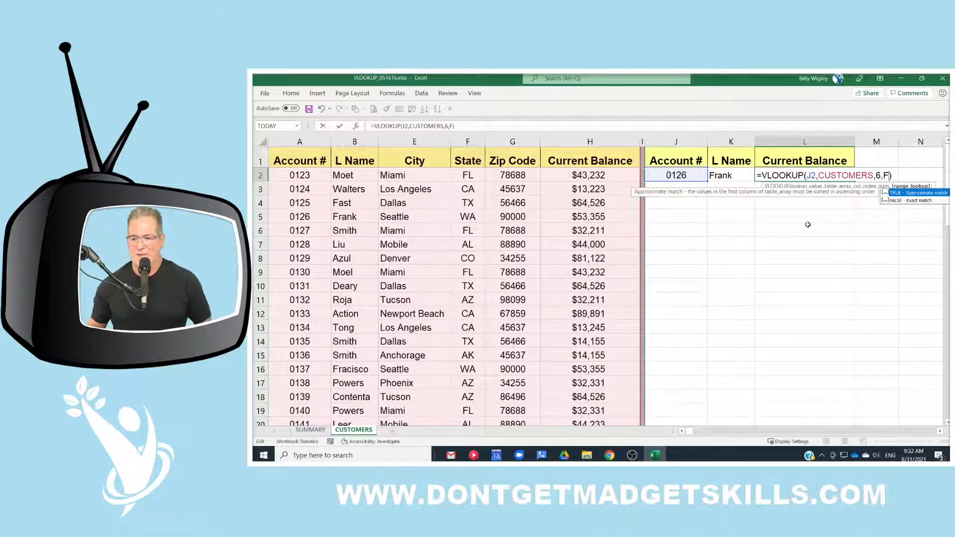
{"action": "double_click", "coordinate": [899, 201]}
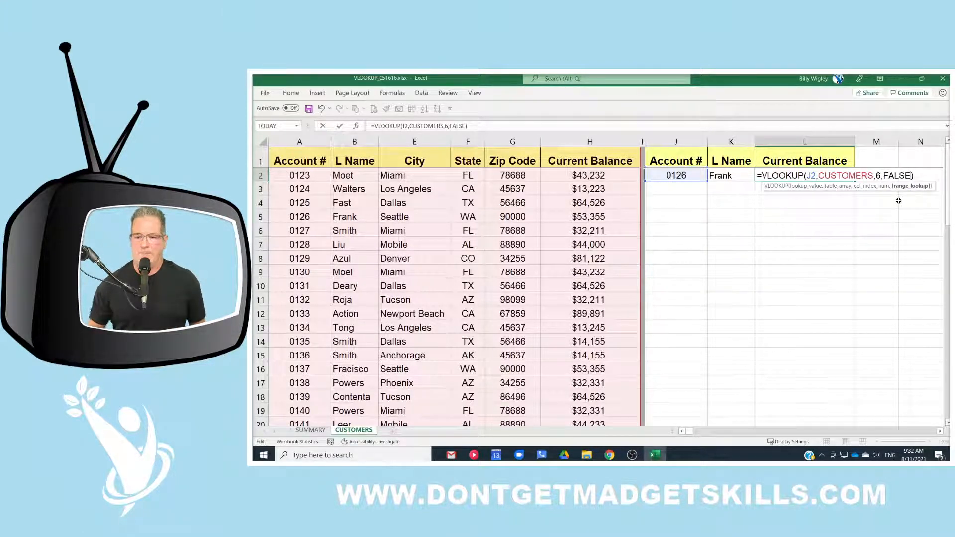
{"action": "type", "text": "+"}
{"action": "key", "text": "BackSpace"}
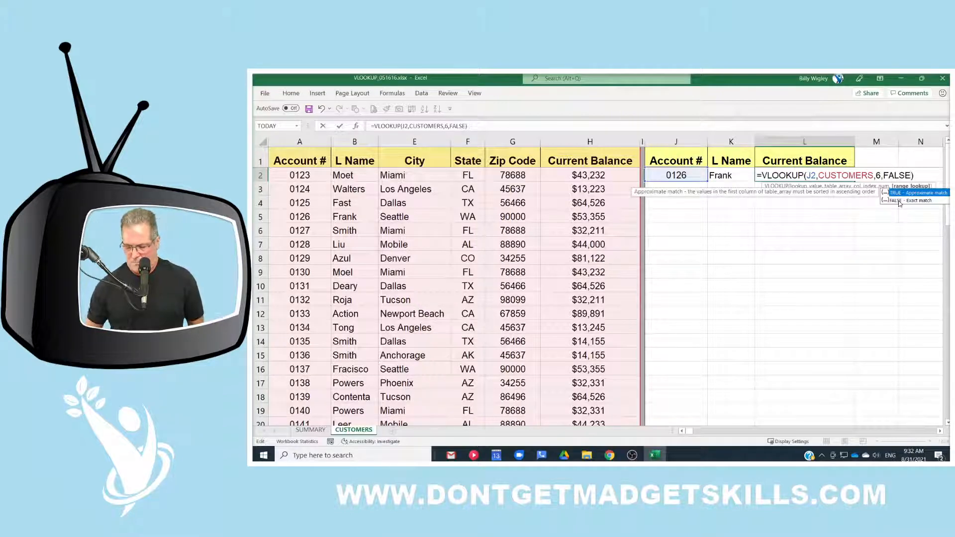
{"action": "key", "text": "Return"}
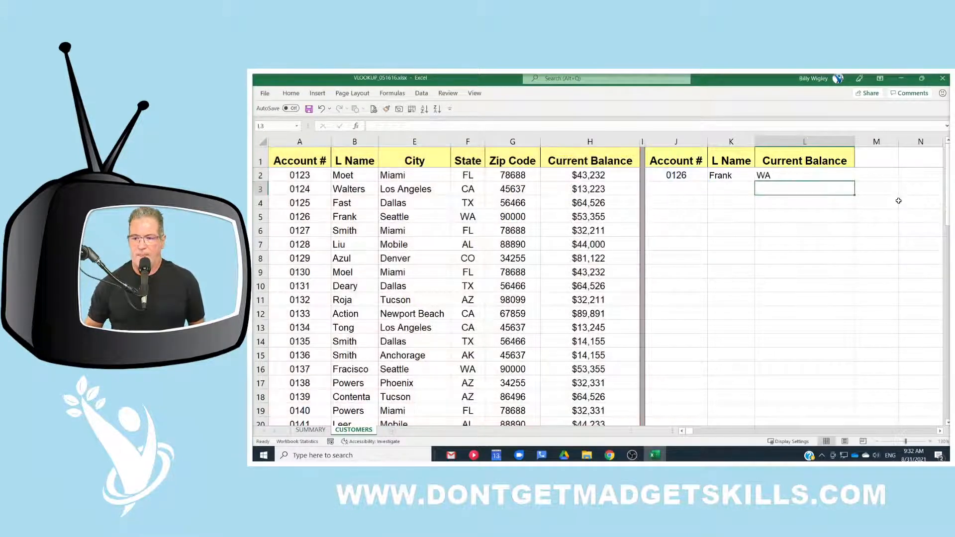
Reselect the L2 formula's table array as the whole customer table, from A1 through row 61 of column H
{"action": "double_click", "coordinate": [807, 175]}
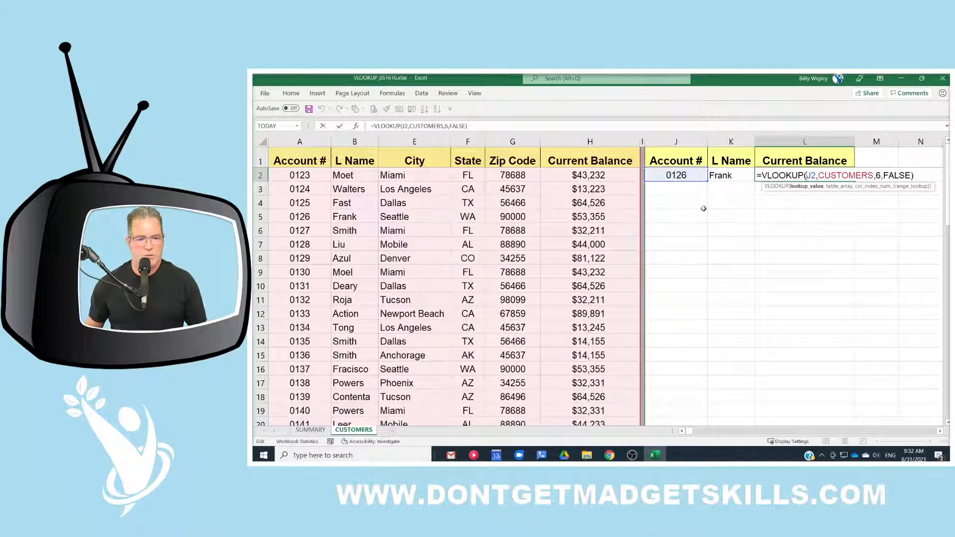
{"action": "left_click", "coordinate": [820, 175]}
{"action": "left_click_drag", "start_coordinate": [818, 175], "coordinate": [874, 175]}
{"action": "left_click_drag", "start_coordinate": [294, 158], "coordinate": [701, 161]}
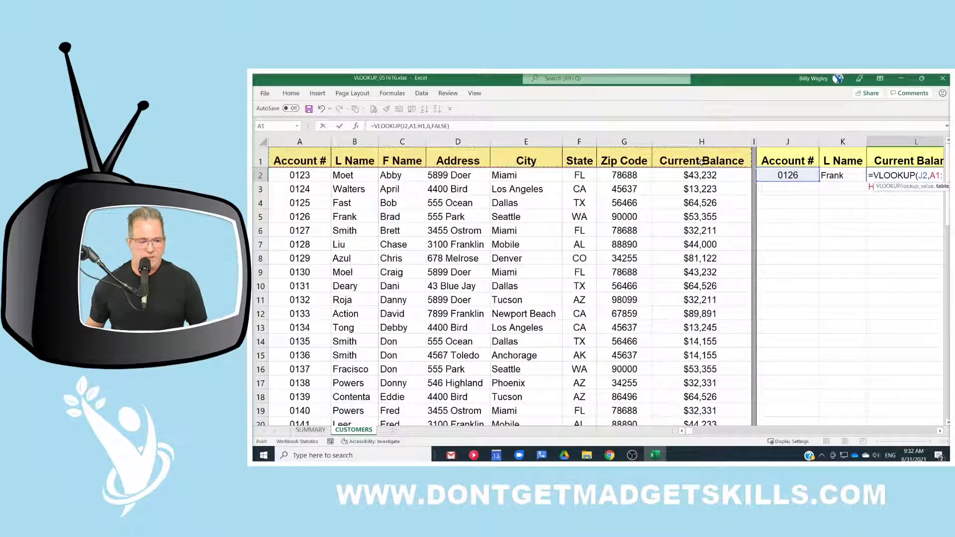
{"action": "key", "text": "ctrl+shift+Down"}
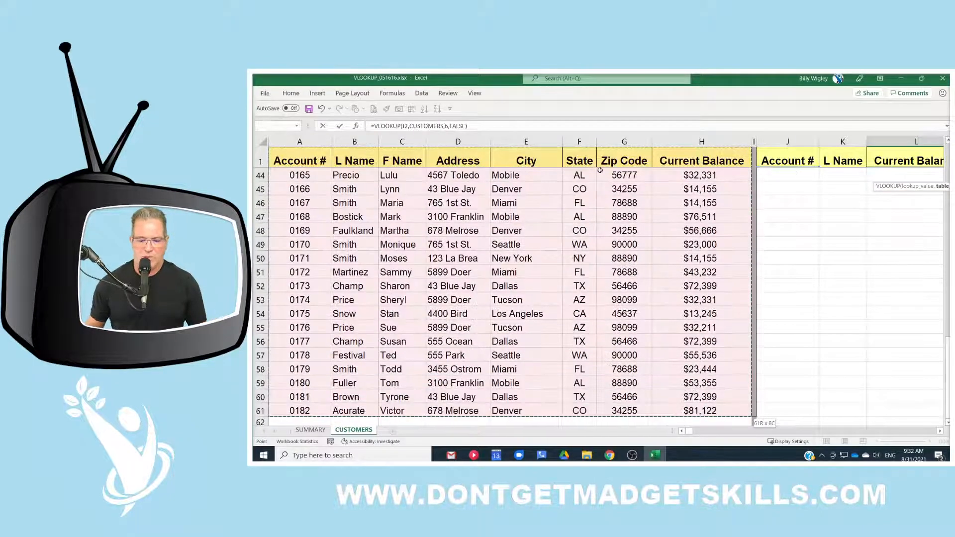
{"action": "scroll", "coordinate": [380, 196], "scroll_direction": "up", "scroll_amount": 13}
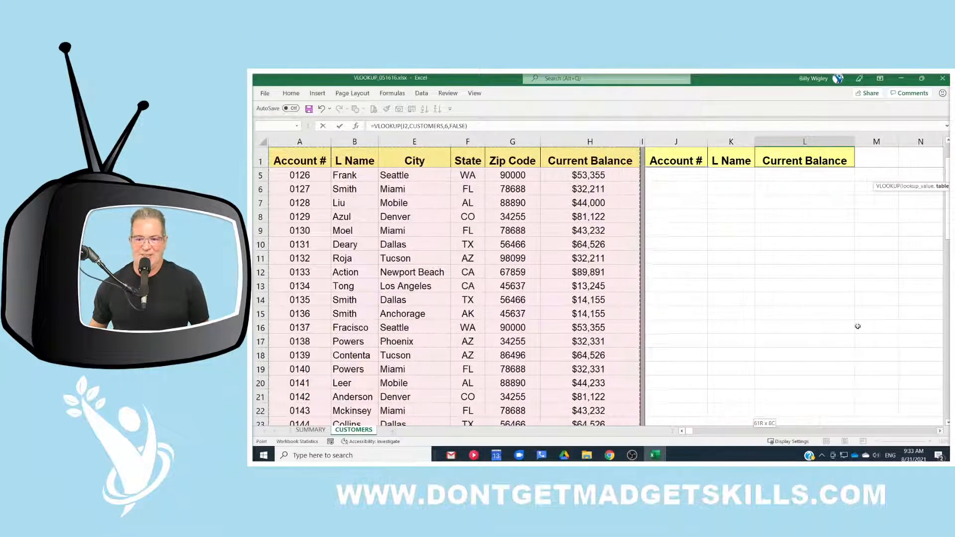
{"action": "scroll", "coordinate": [858, 327], "scroll_direction": "up", "scroll_amount": 1}
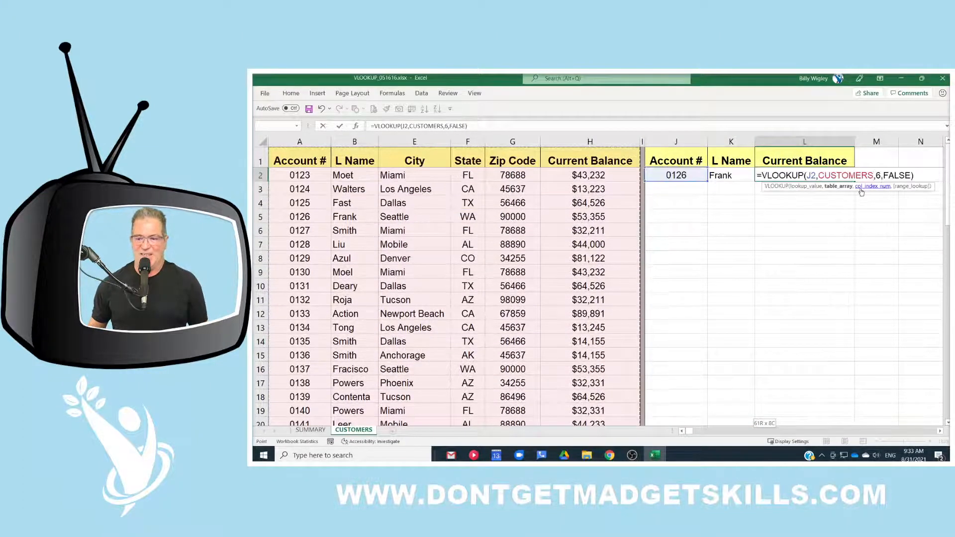
Set the column index in the L2 formula to 8
{"action": "double_click", "coordinate": [878, 175]}
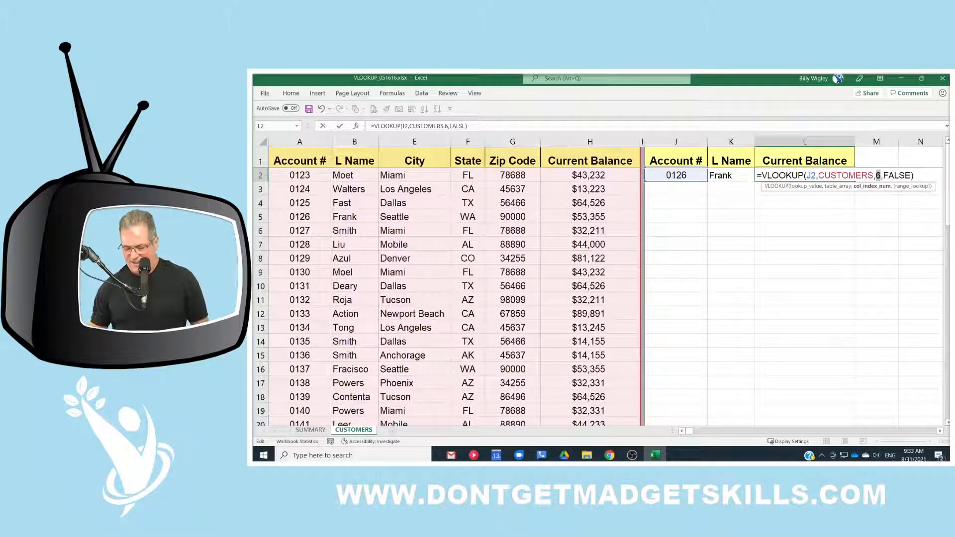
{"action": "type", "text": "8"}
{"action": "key", "text": "Return"}
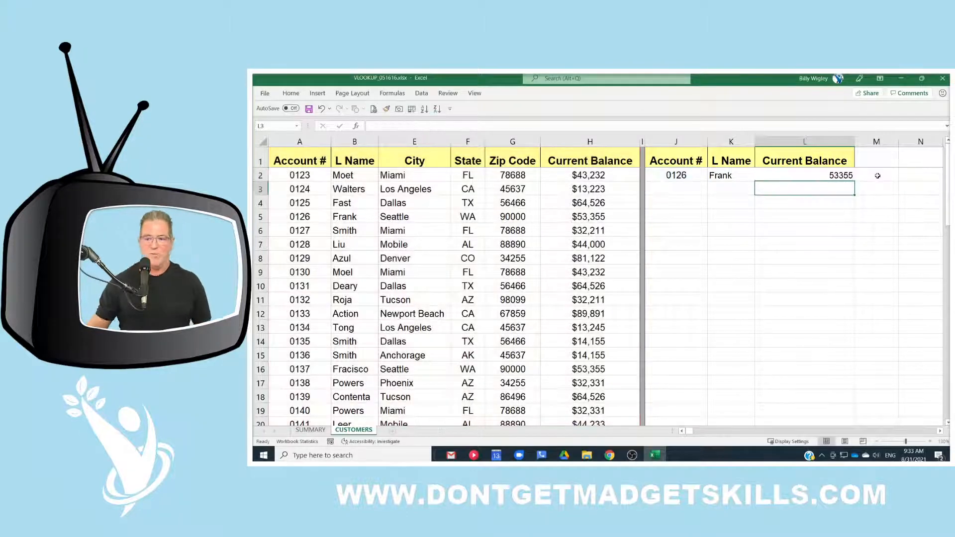
Clear L2 and start a new VLOOKUP formula there with J2 as the lookup value
{"action": "left_click", "coordinate": [829, 177]}
{"action": "key", "text": "Delete"}
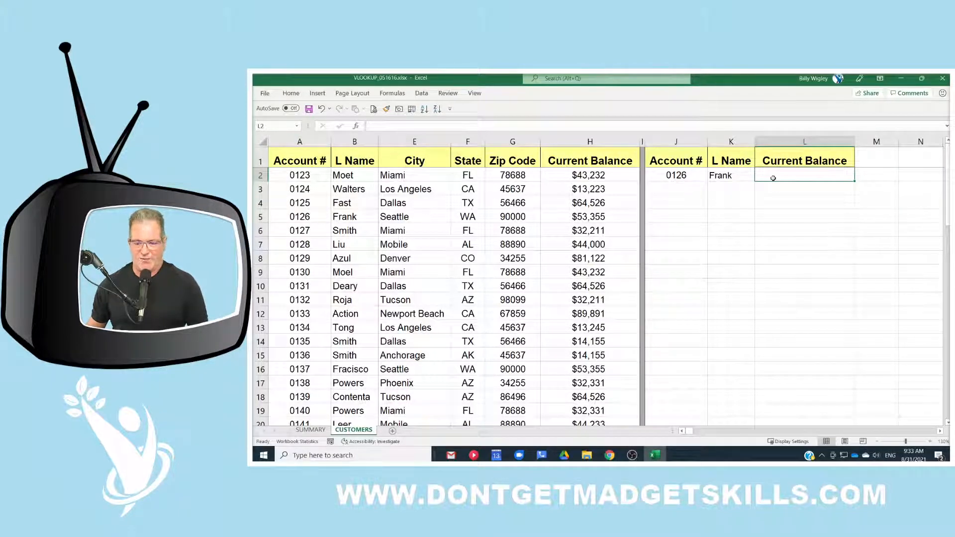
{"action": "type", "text": "="}
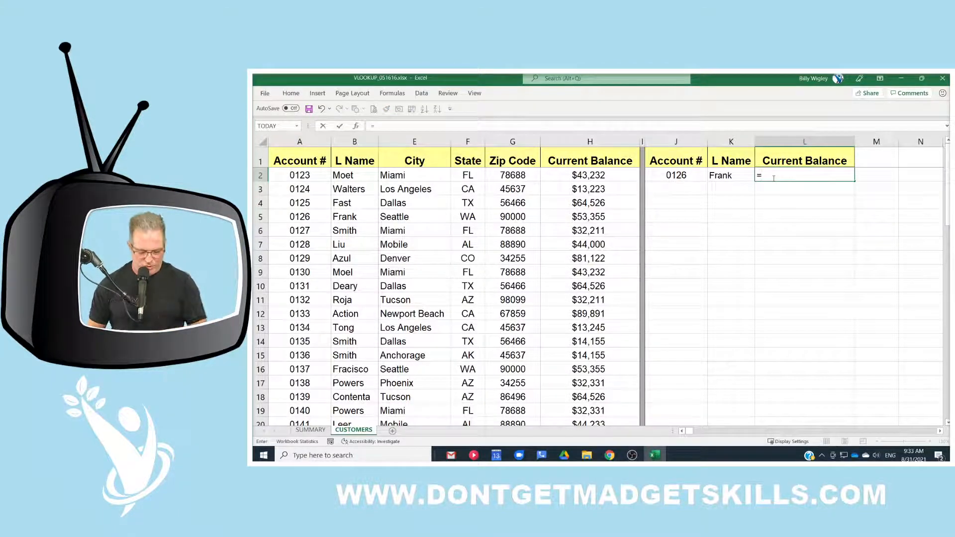
{"action": "type", "text": "VL"}
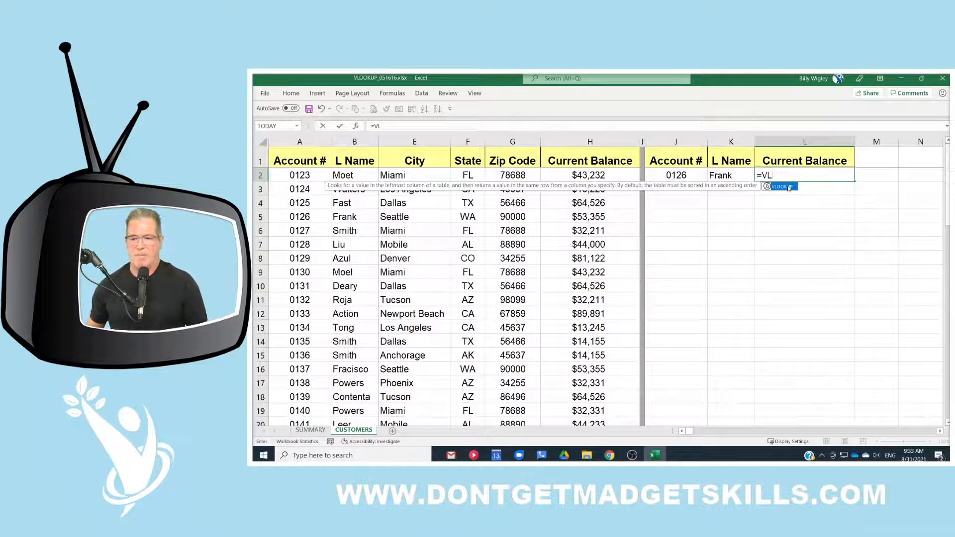
{"action": "double_click", "coordinate": [782, 187]}
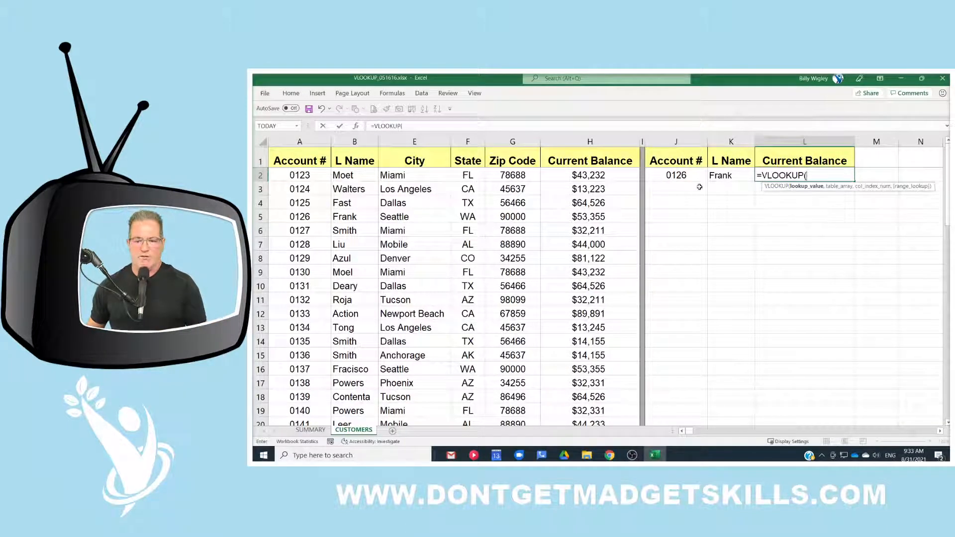
{"action": "left_click", "coordinate": [683, 175]}
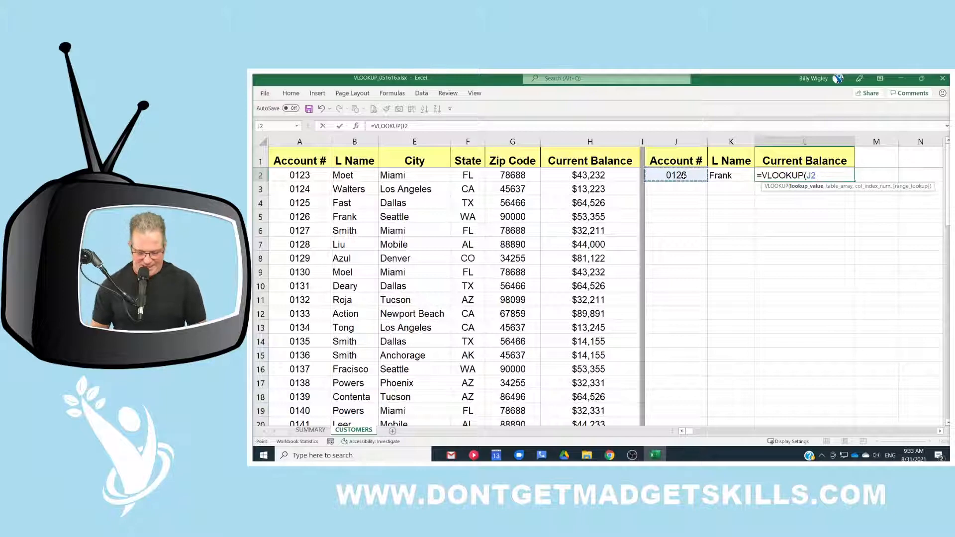
{"action": "type", "text": ","}
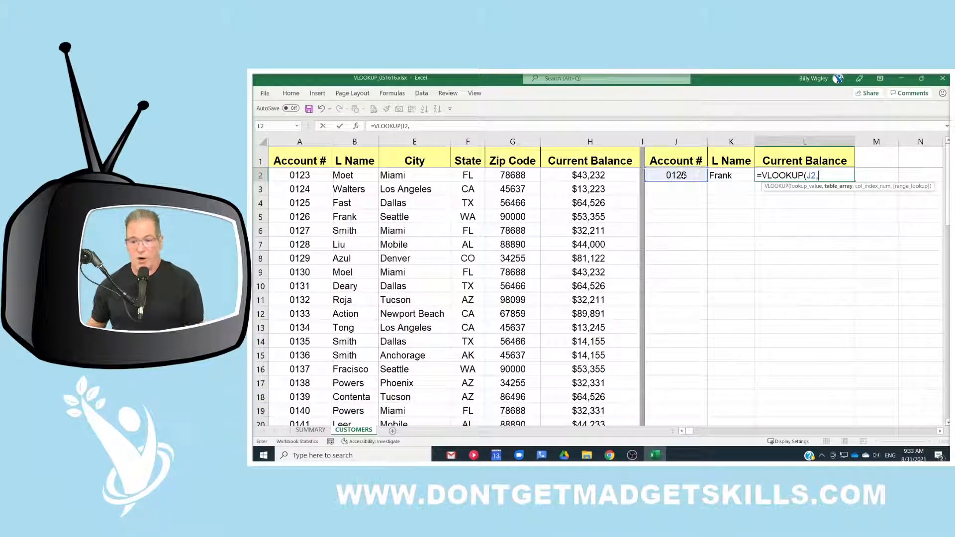
Use the whole customer table, headers included, from A1 through row 61 of column H as the new L2 formula's table array
{"action": "left_click", "coordinate": [307, 156]}
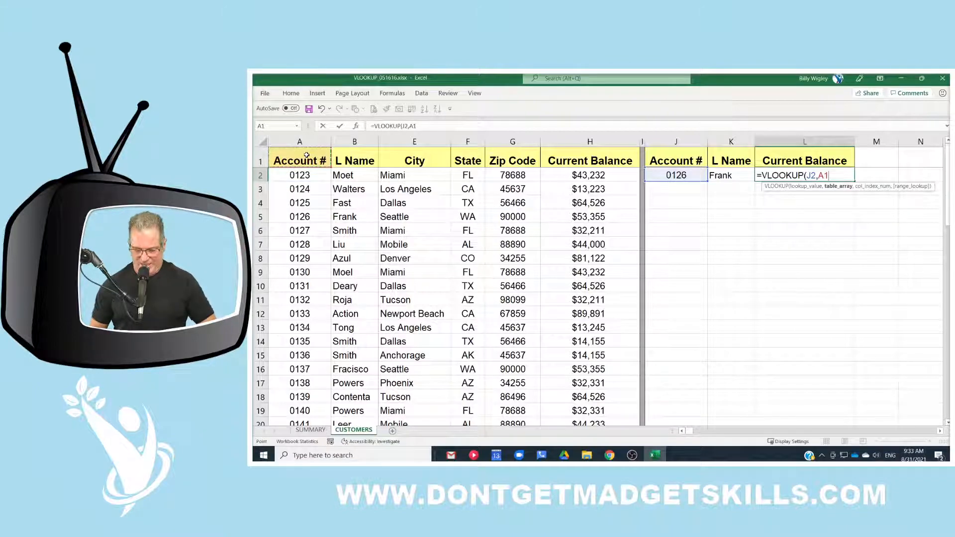
{"action": "key", "text": "ctrl+shift+Right"}
{"action": "key", "text": "ctrl+shift+Down"}
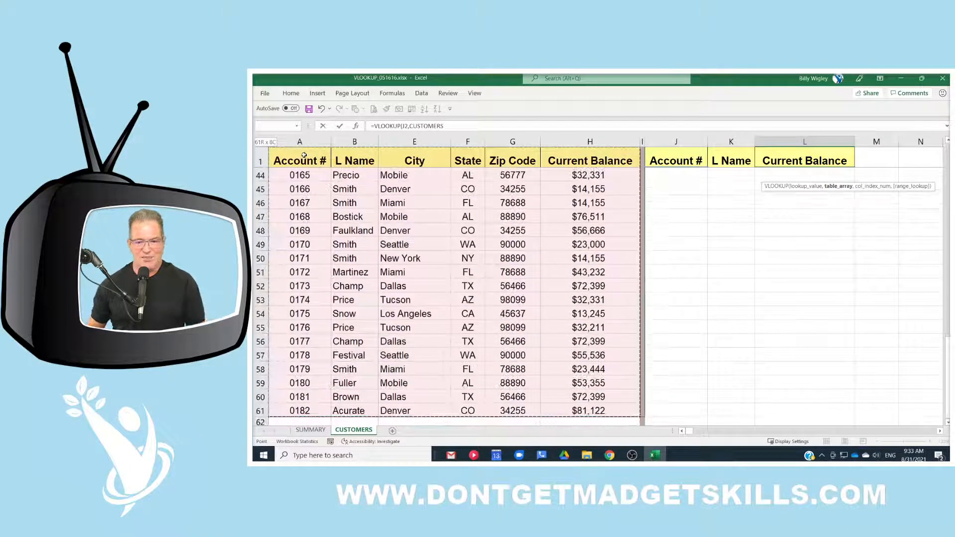
{"action": "scroll", "coordinate": [800, 234], "scroll_direction": "up", "scroll_amount": 8}
{"action": "scroll", "coordinate": [800, 234], "scroll_direction": "up", "scroll_amount": 6}
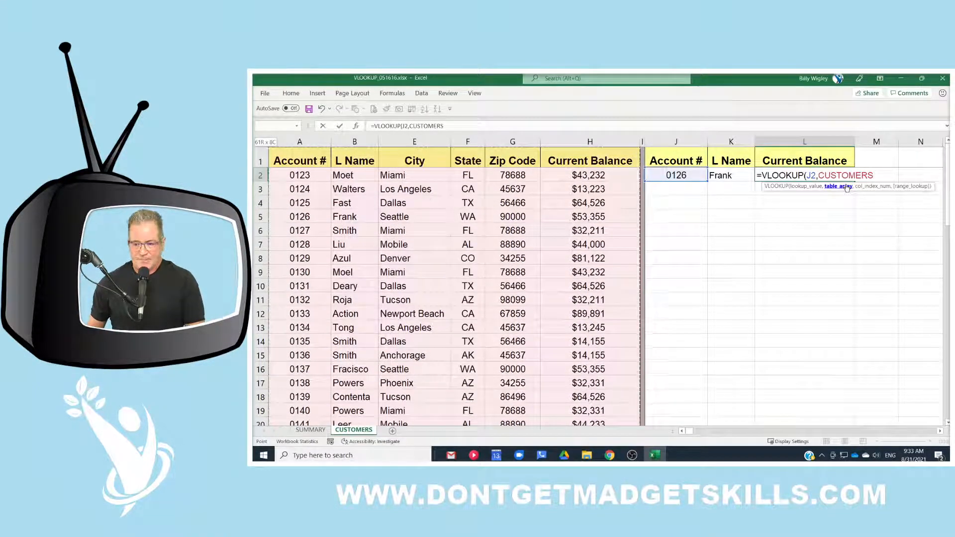
Complete the L2 formula with column index 8 and FALSE for an exact match
{"action": "type", "text": ",8"}
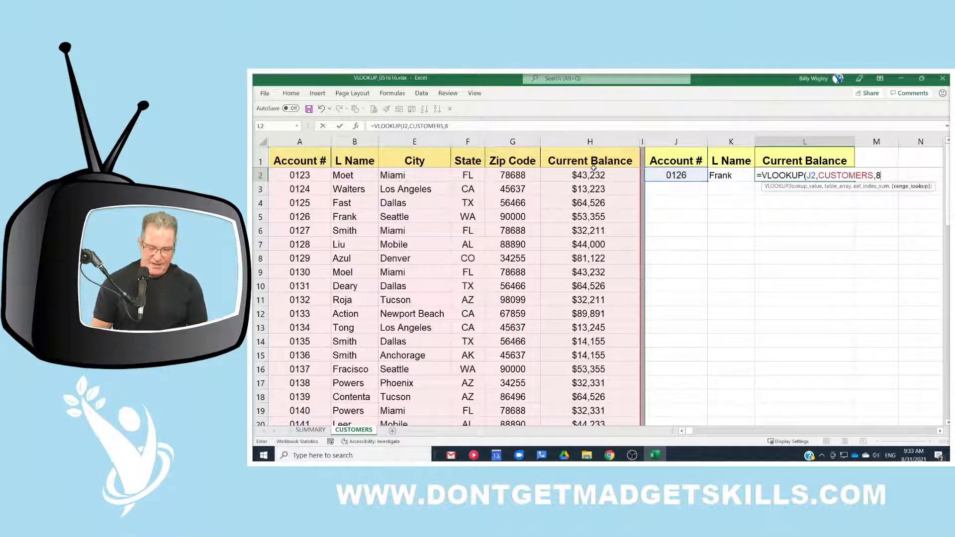
{"action": "type", "text": ","}
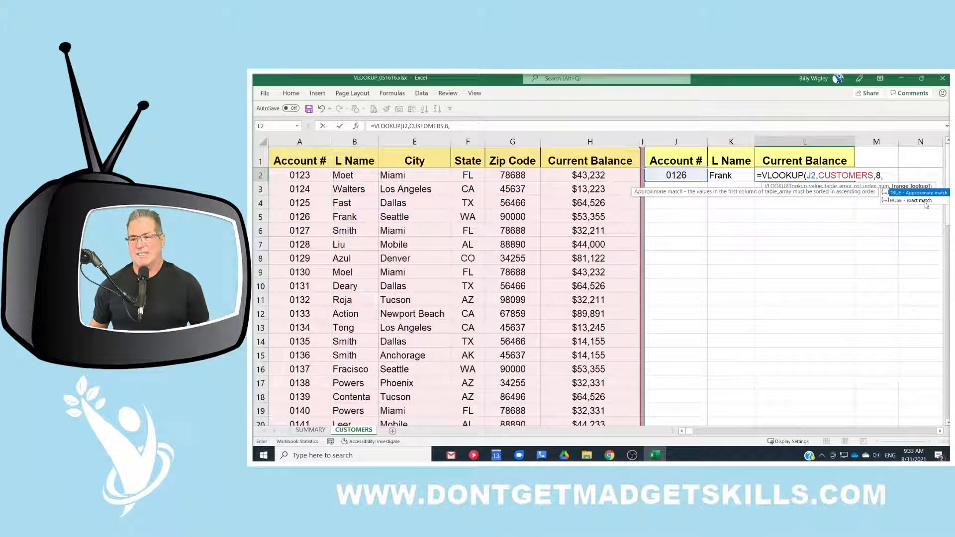
{"action": "left_click", "coordinate": [909, 200]}
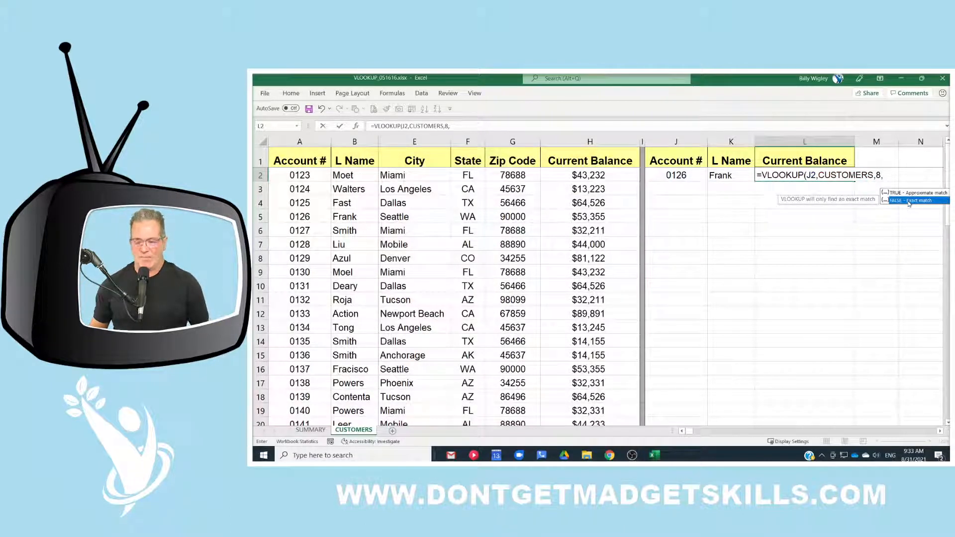
{"action": "double_click", "coordinate": [908, 200]}
{"action": "key", "text": "Return"}
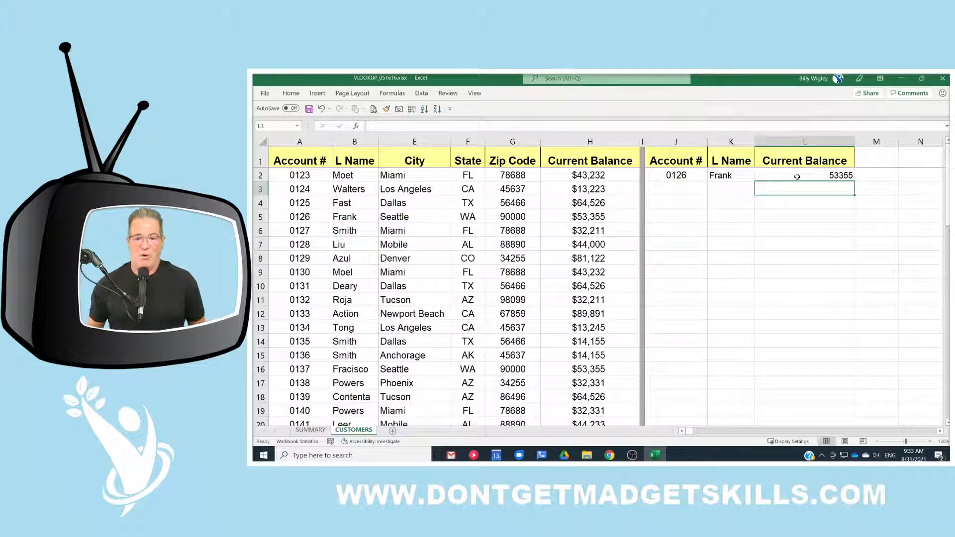
Review the last-name VLOOKUP formula in K2 and fill it down through K4
{"action": "left_click", "coordinate": [739, 176]}
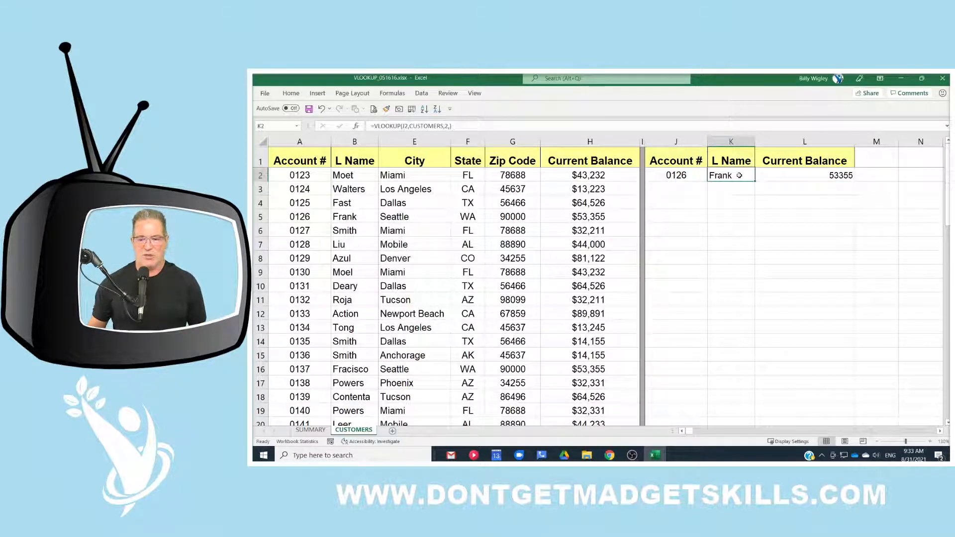
{"action": "double_click", "coordinate": [739, 176]}
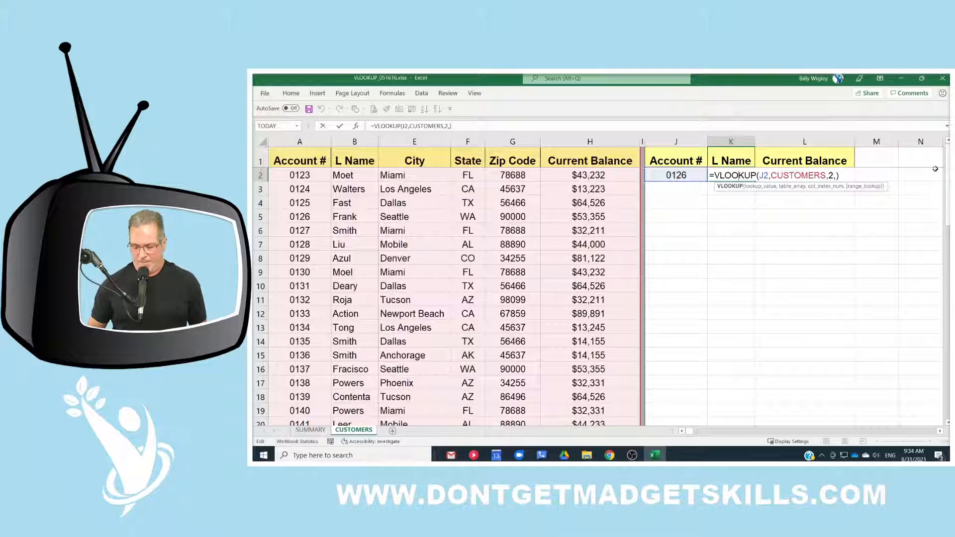
{"action": "key", "text": "Return"}
{"action": "left_click", "coordinate": [739, 177]}
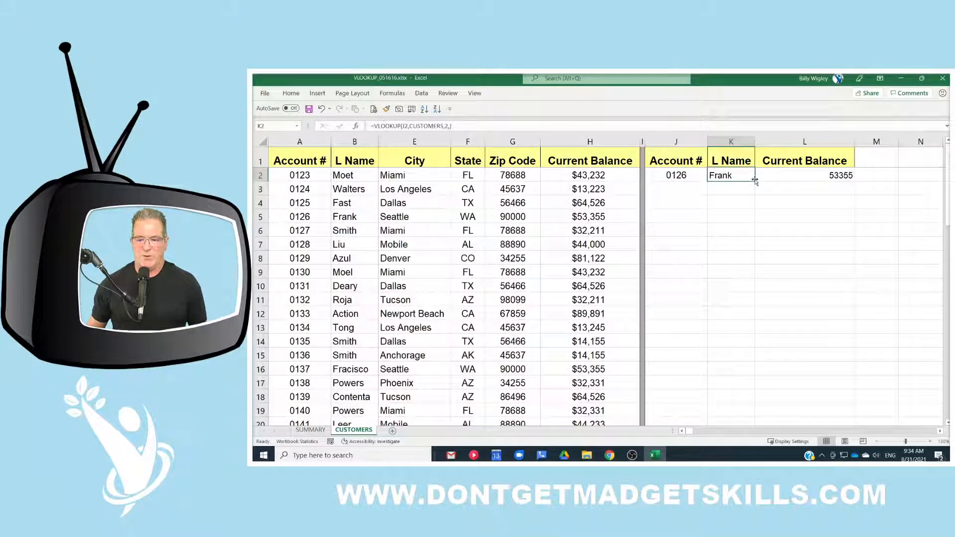
{"action": "left_click_drag", "start_coordinate": [754, 181], "coordinate": [749, 213]}
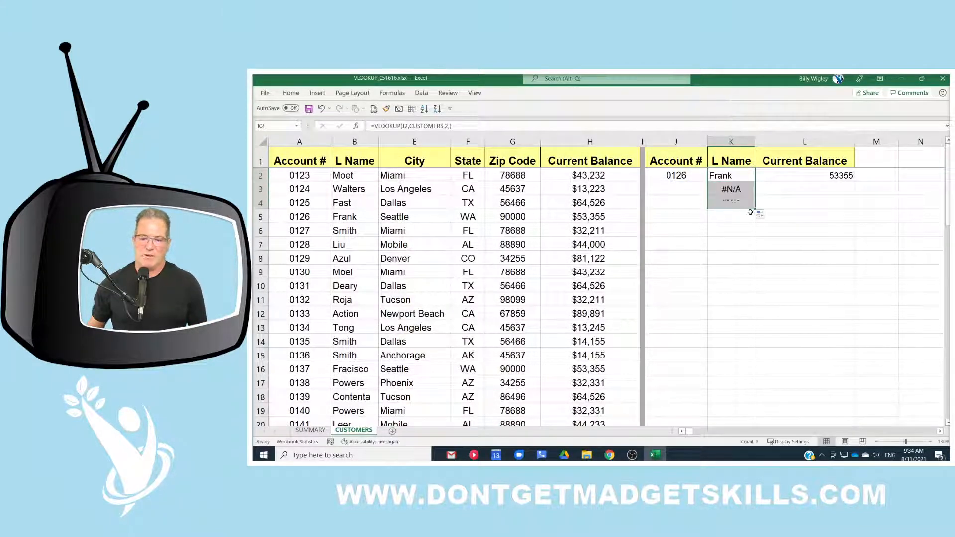
Review the current-balance VLOOKUP formula in L2 and fill it down through L4
{"action": "left_click", "coordinate": [831, 177]}
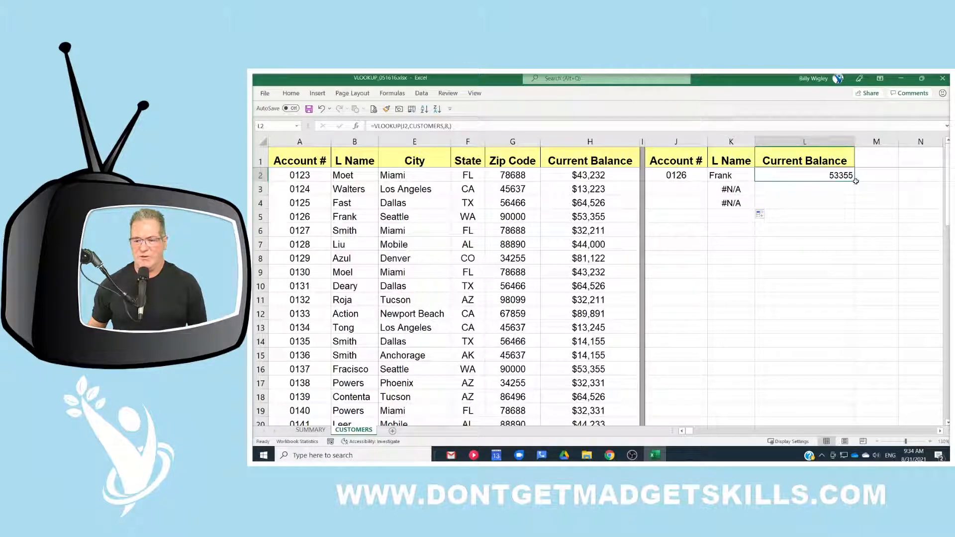
{"action": "double_click", "coordinate": [827, 172]}
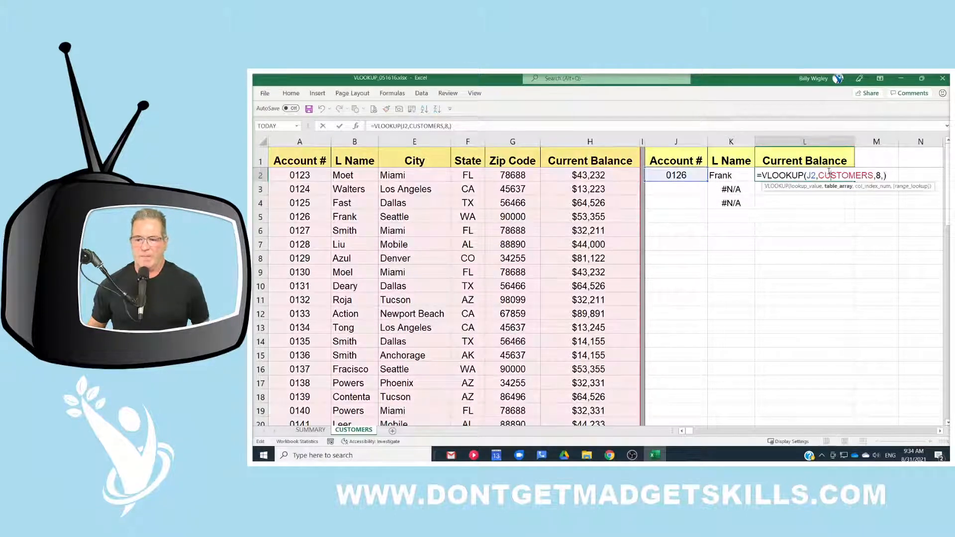
{"action": "key", "text": "Escape"}
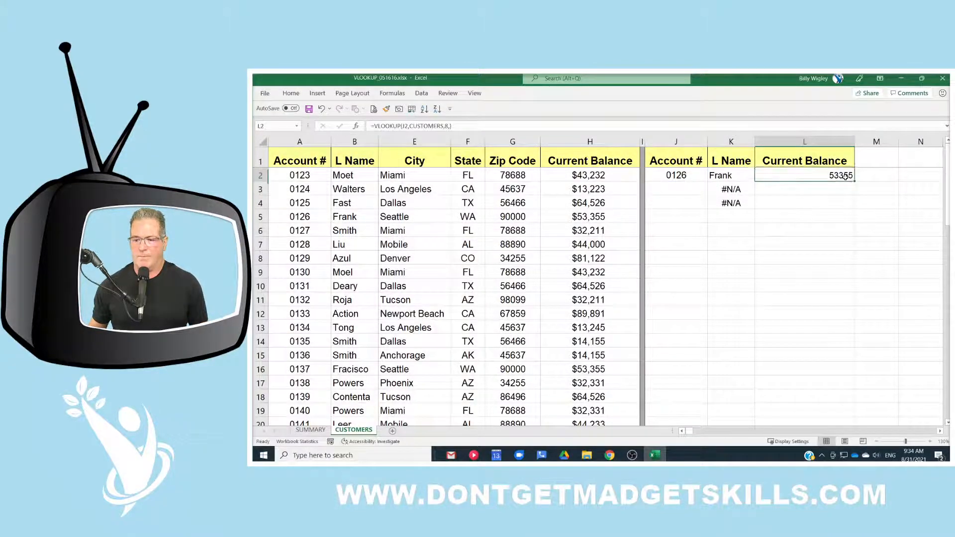
{"action": "left_click_drag", "start_coordinate": [855, 180], "coordinate": [853, 209]}
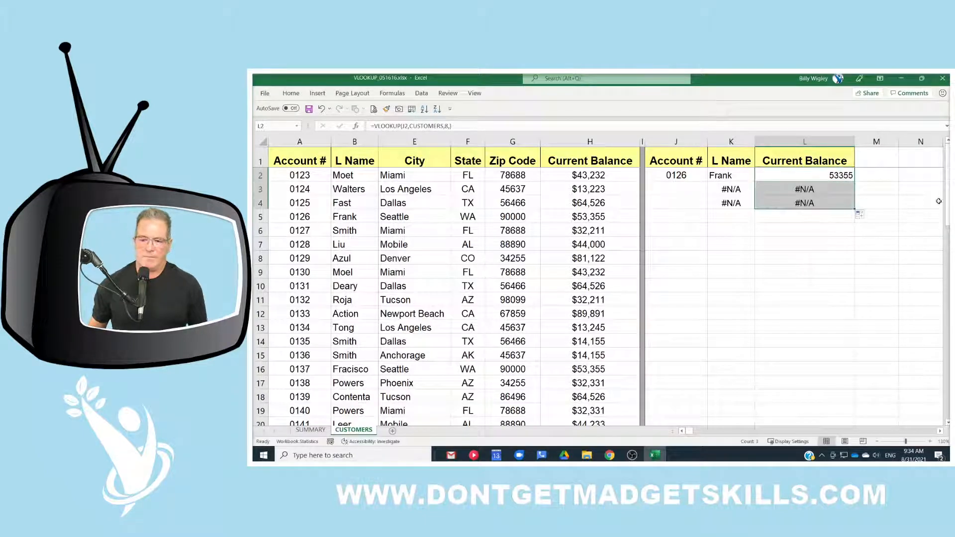
Format the current balances in L2 through L4 as accounting currency with no decimal places
{"action": "right_click", "coordinate": [785, 179]}
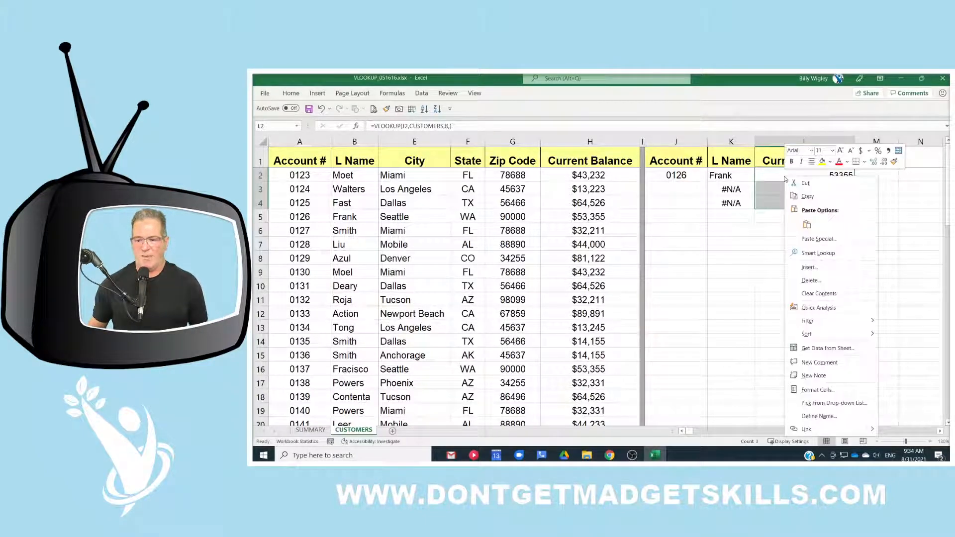
{"action": "left_click", "coordinate": [860, 151]}
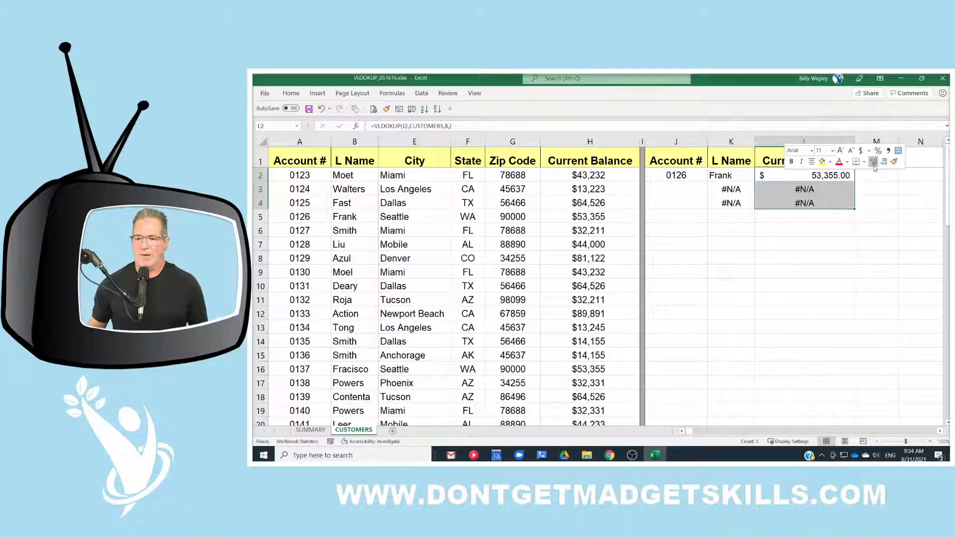
{"action": "left_click", "coordinate": [874, 164]}
{"action": "left_click", "coordinate": [882, 162]}
{"action": "left_click", "coordinate": [882, 163]}
{"action": "left_click", "coordinate": [882, 163]}
{"action": "left_click", "coordinate": [882, 197]}
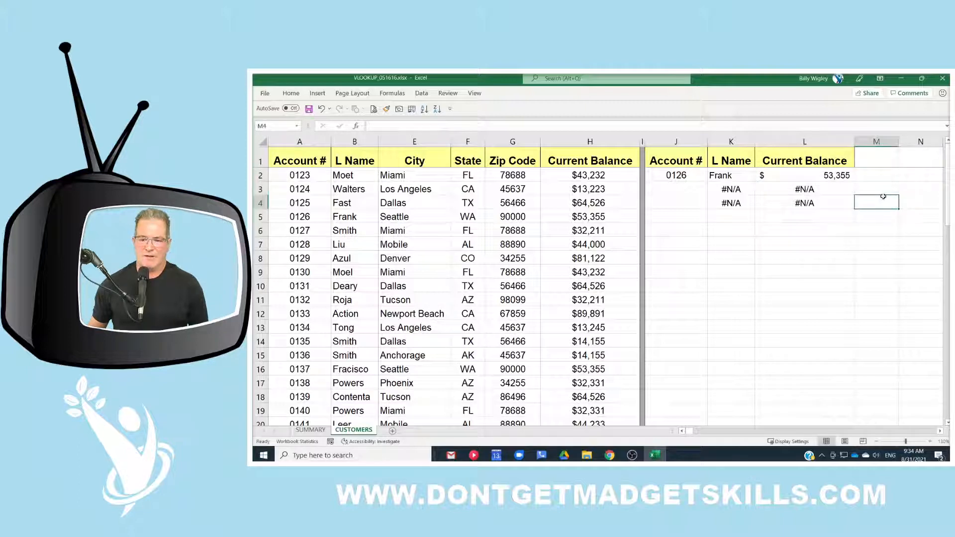
Inspect the filled-down formulas in K3 and L3 to check which account cell they reference
{"action": "double_click", "coordinate": [735, 189]}
{"action": "key", "text": "Escape"}
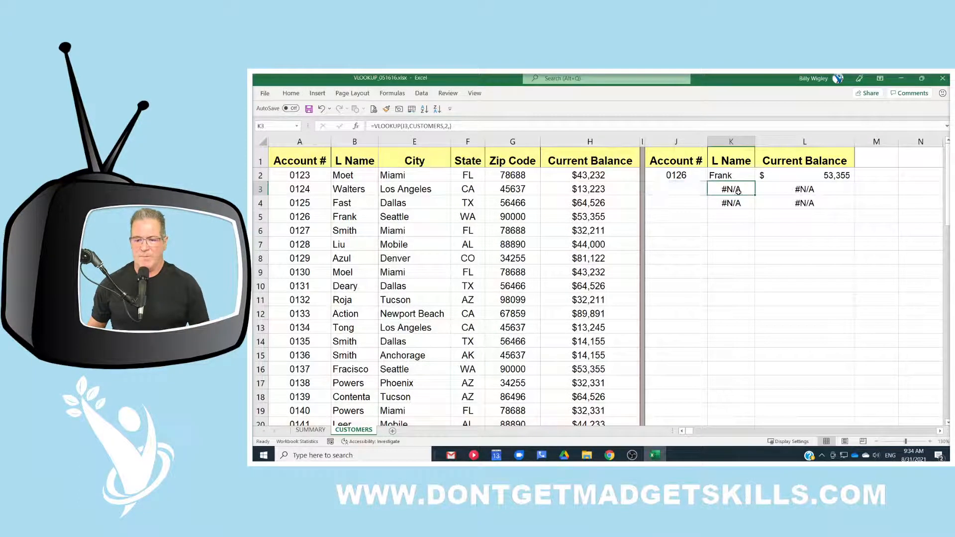
{"action": "double_click", "coordinate": [815, 189]}
{"action": "key", "text": "Escape"}
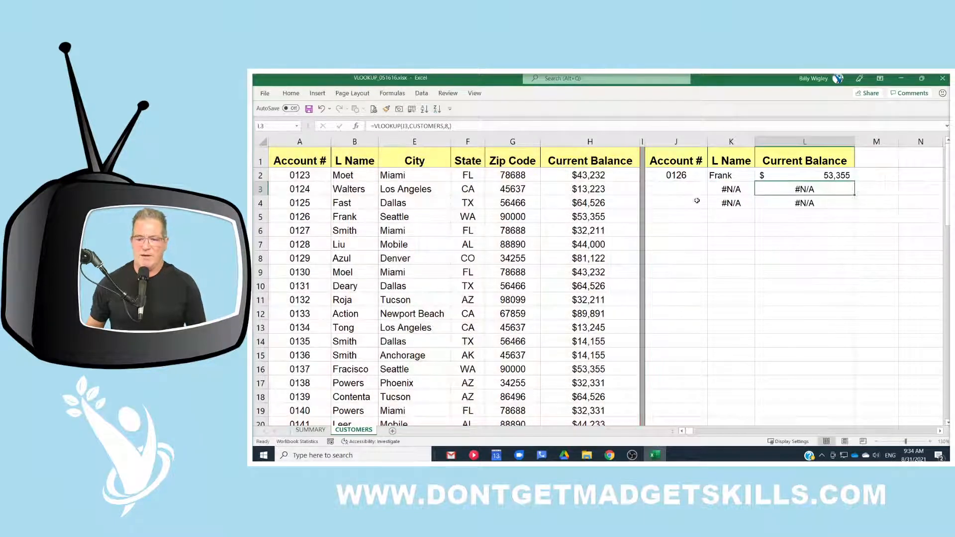
Enter an existing account number from the customer table in J3
{"action": "left_click", "coordinate": [689, 186]}
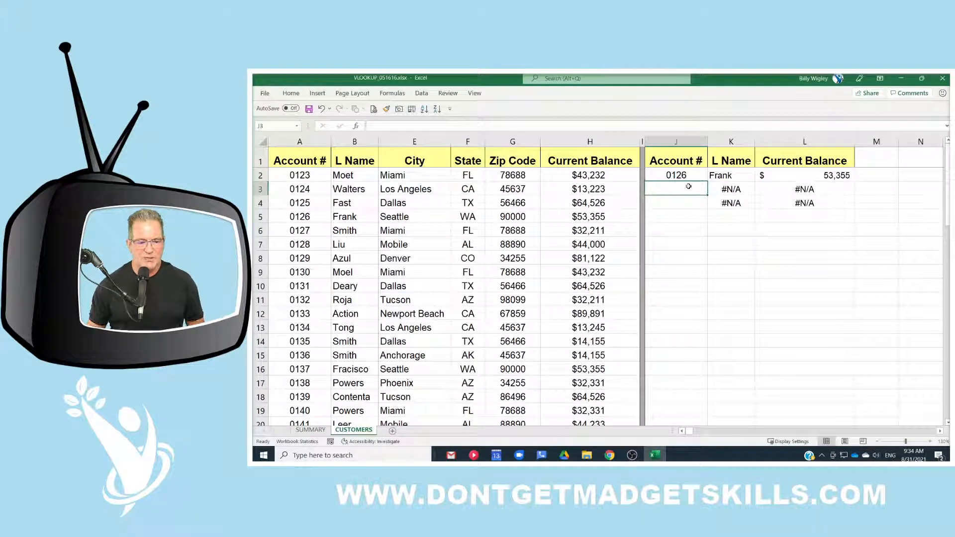
{"action": "type", "text": "0131"}
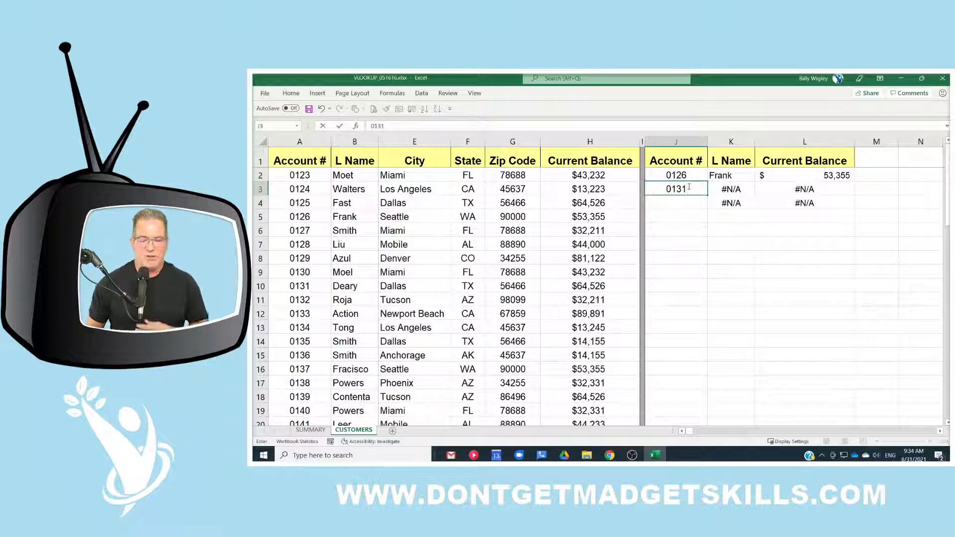
{"action": "key", "text": "Return"}
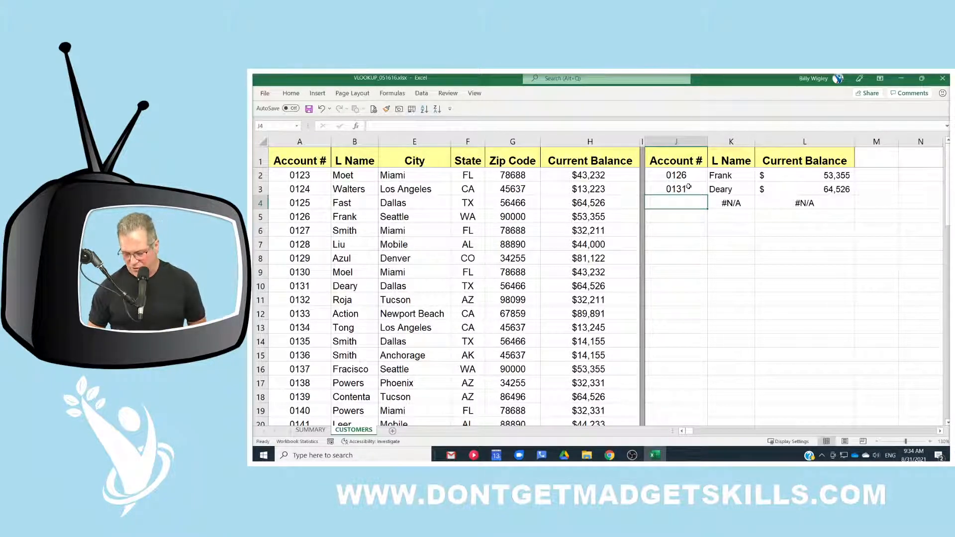
Try another existing account number in J4 and undo the entry
{"action": "type", "text": "0140"}
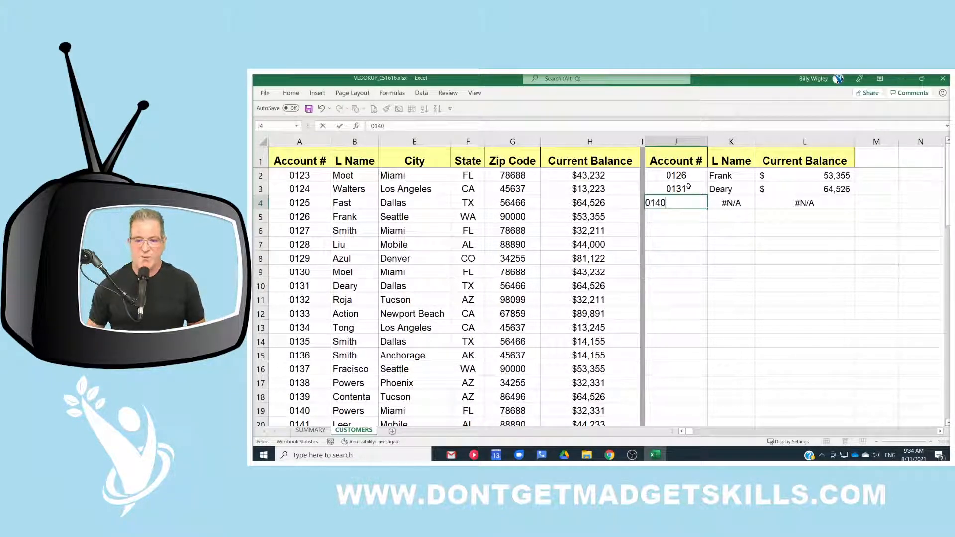
{"action": "key", "text": "Return"}
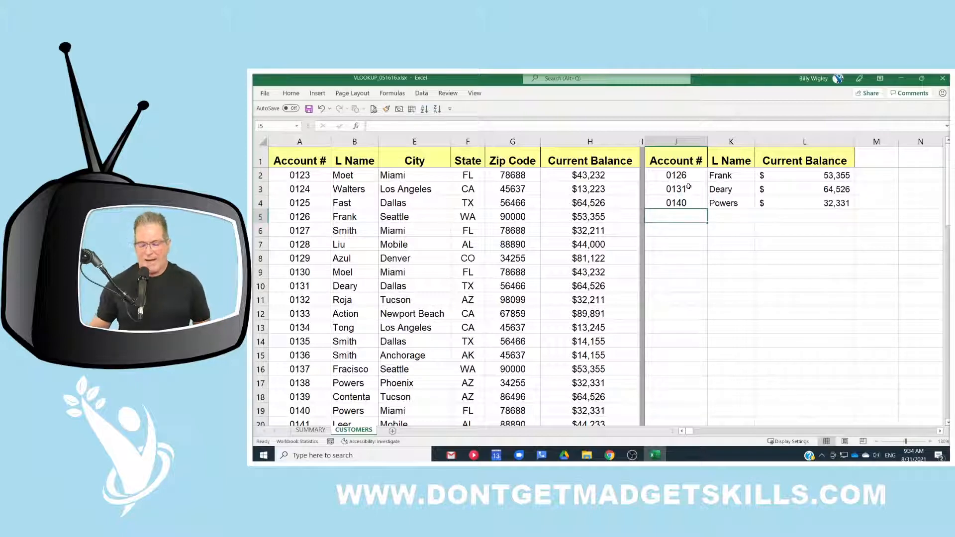
{"action": "key", "text": "ctrl+z"}
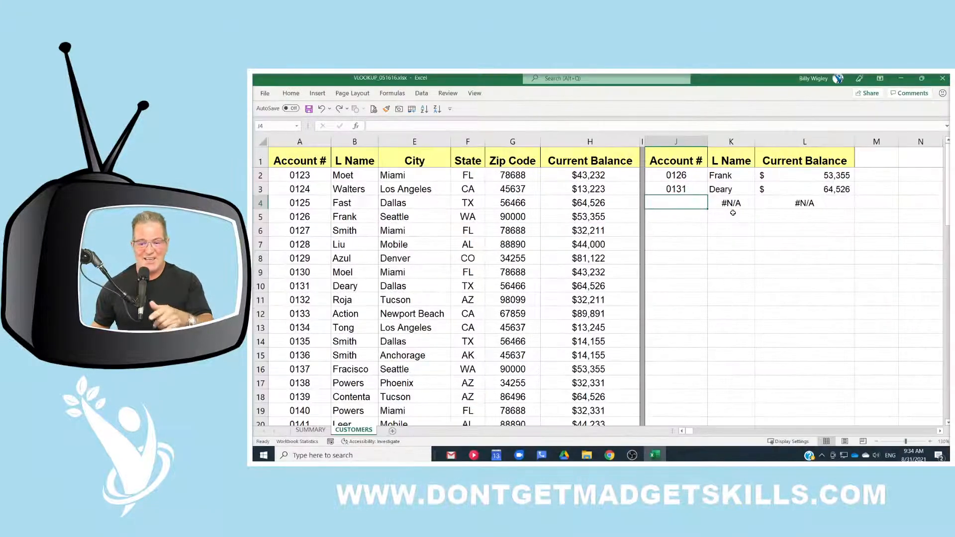
Compare the lookup rows on the CUSTOMERS sheet with the lookup table on the SUMMARY sheet
{"action": "left_click", "coordinate": [311, 430]}
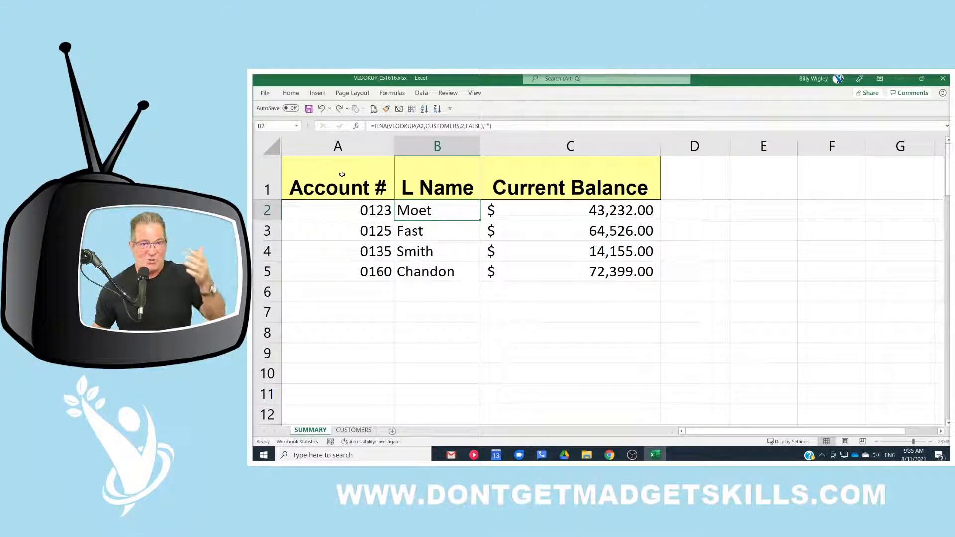
{"action": "left_click", "coordinate": [362, 430]}
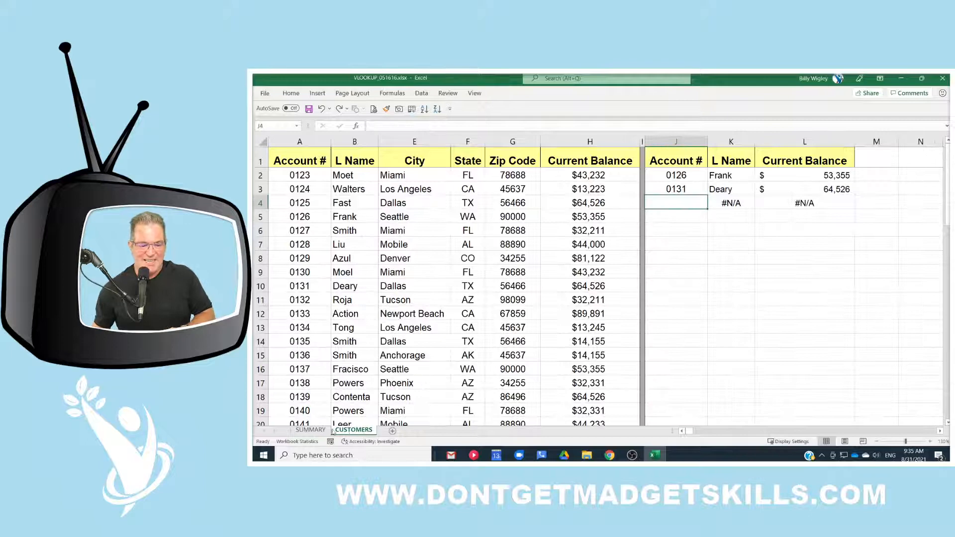
{"action": "left_click", "coordinate": [310, 429]}
{"action": "left_click_drag", "start_coordinate": [341, 167], "coordinate": [573, 268]}
Replace the account number in A2 of the SUMMARY sheet with four zeros and inspect the IFNA formula in B2
{"action": "left_click", "coordinate": [365, 211]}
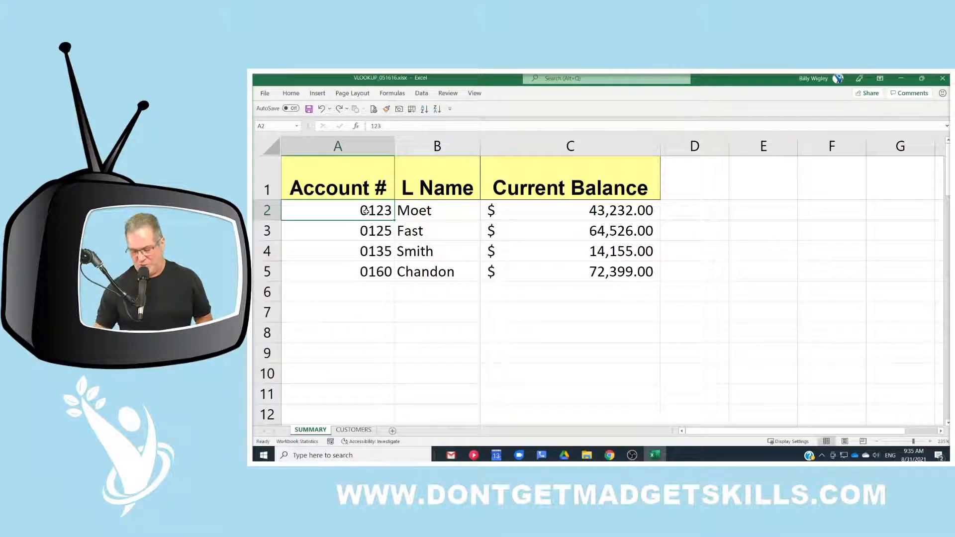
{"action": "type", "text": "0"}
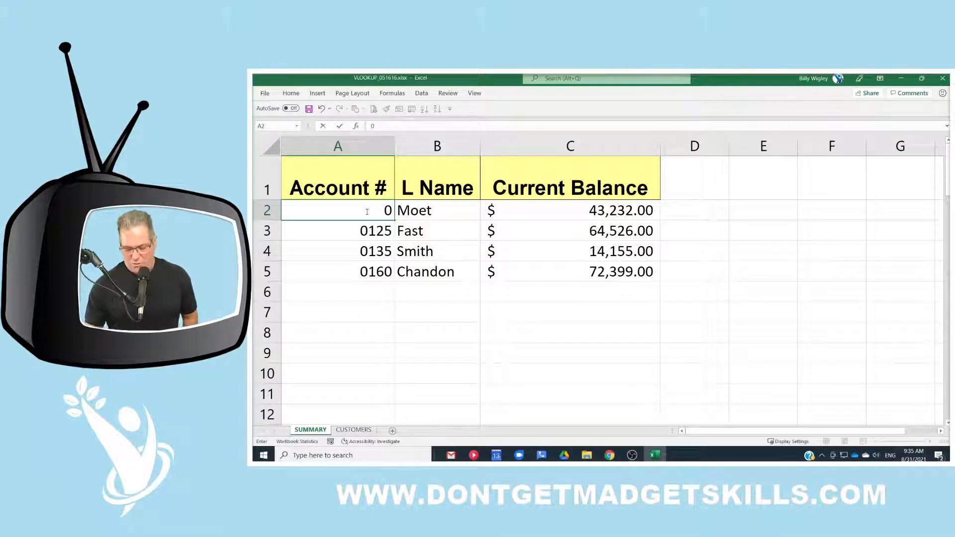
{"action": "type", "text": "000"}
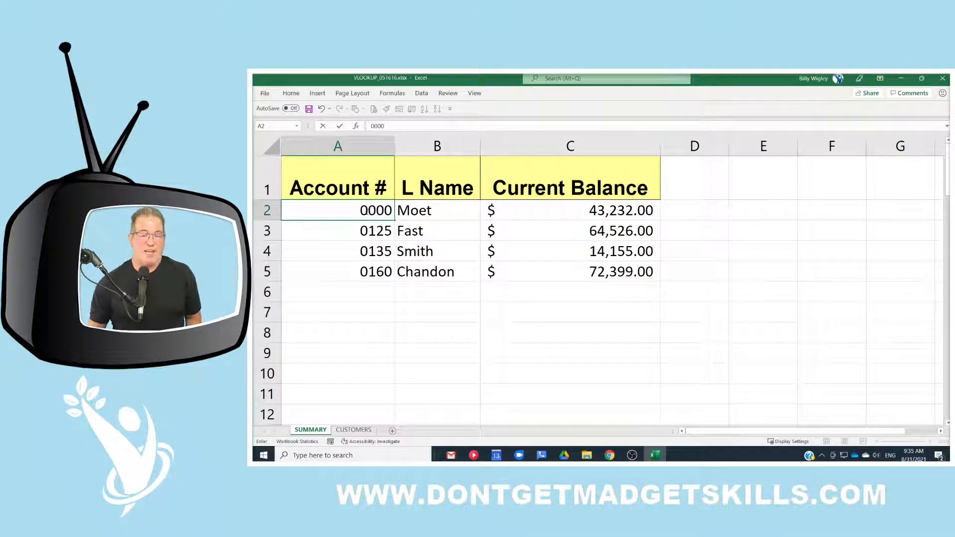
{"action": "key", "text": "Return"}
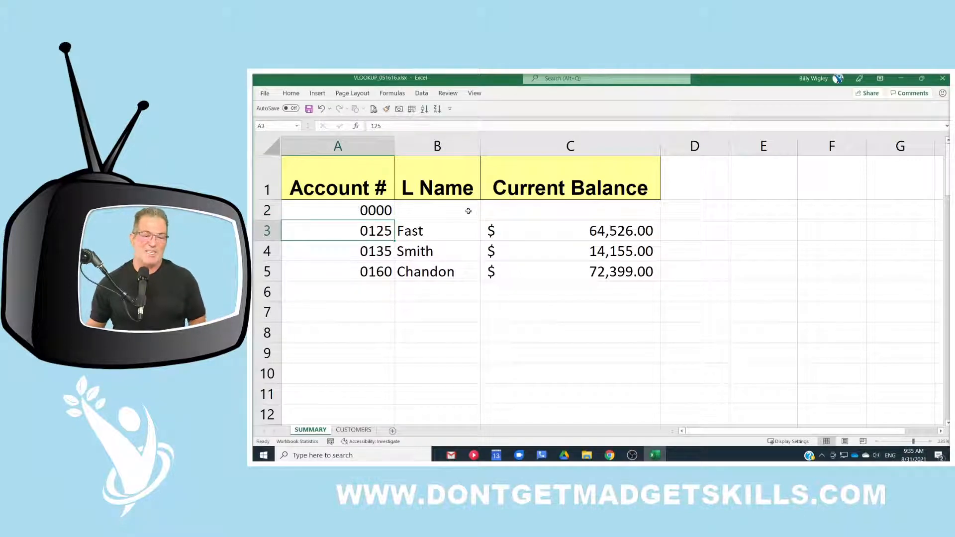
{"action": "left_click", "coordinate": [468, 211]}
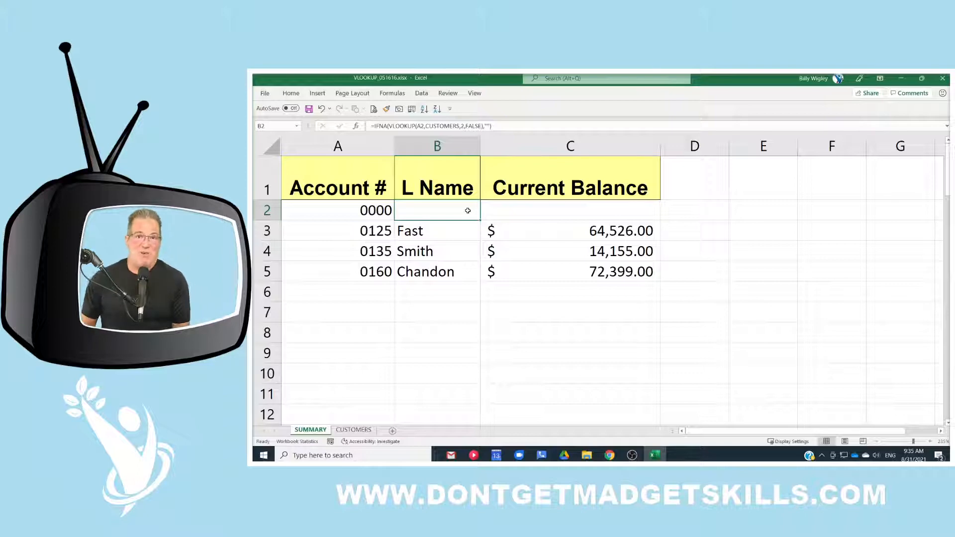
Return to the CUSTOMERS sheet, and minimize Excel and File Explorer to switch to the Chrome browser
{"action": "left_click", "coordinate": [354, 430]}
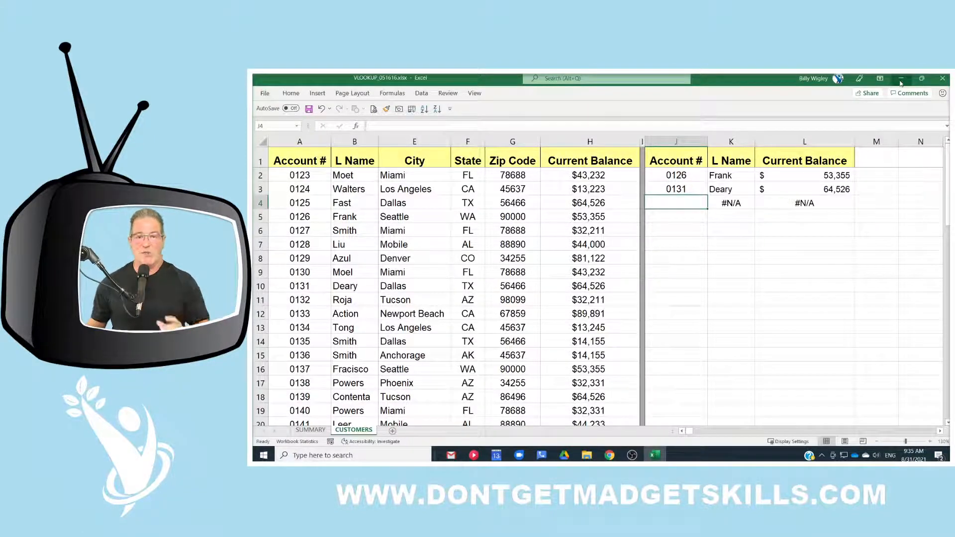
{"action": "left_click", "coordinate": [738, 203]}
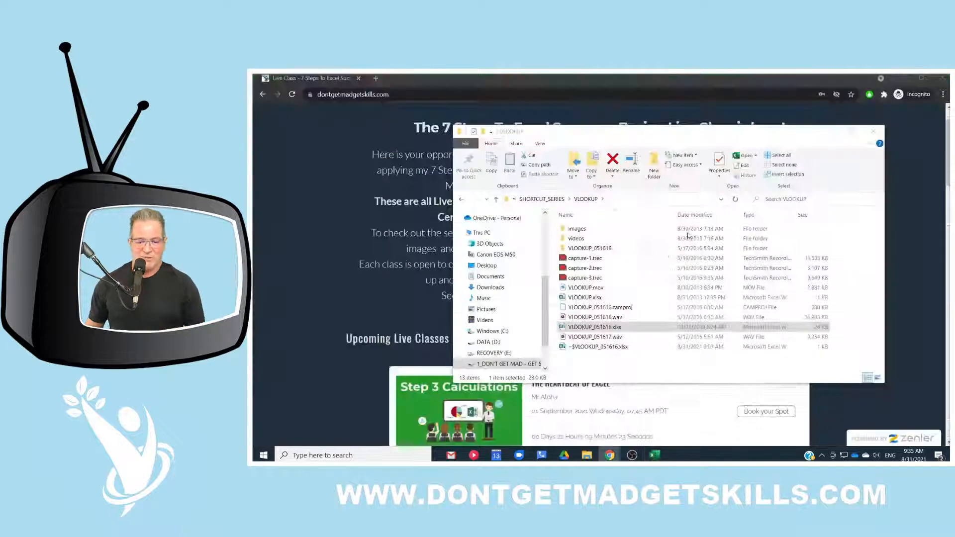
{"action": "left_click", "coordinate": [901, 78]}
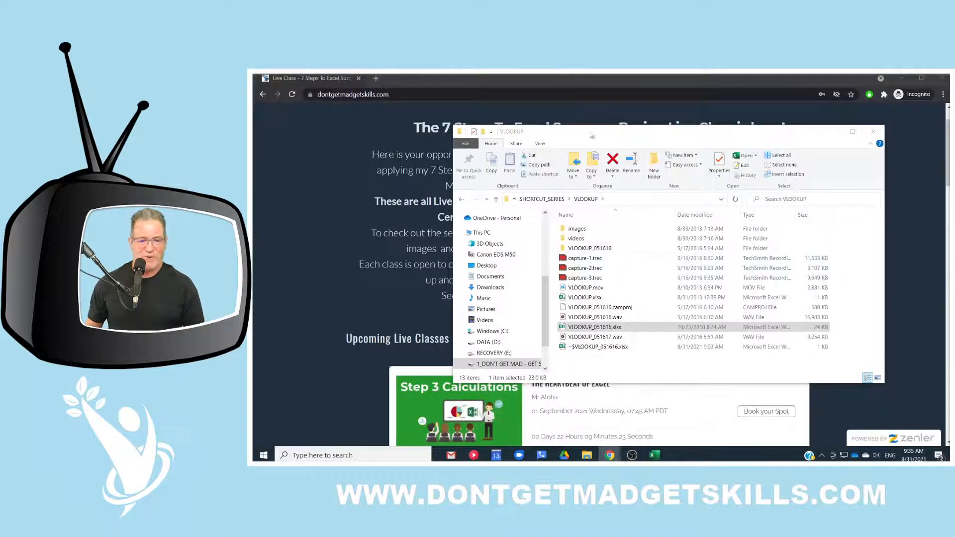
{"action": "left_click", "coordinate": [830, 131]}
Open the instructor's YouTube channel in a new browser tab and look over its upcoming live streams and uploads
{"action": "left_click", "coordinate": [376, 78]}
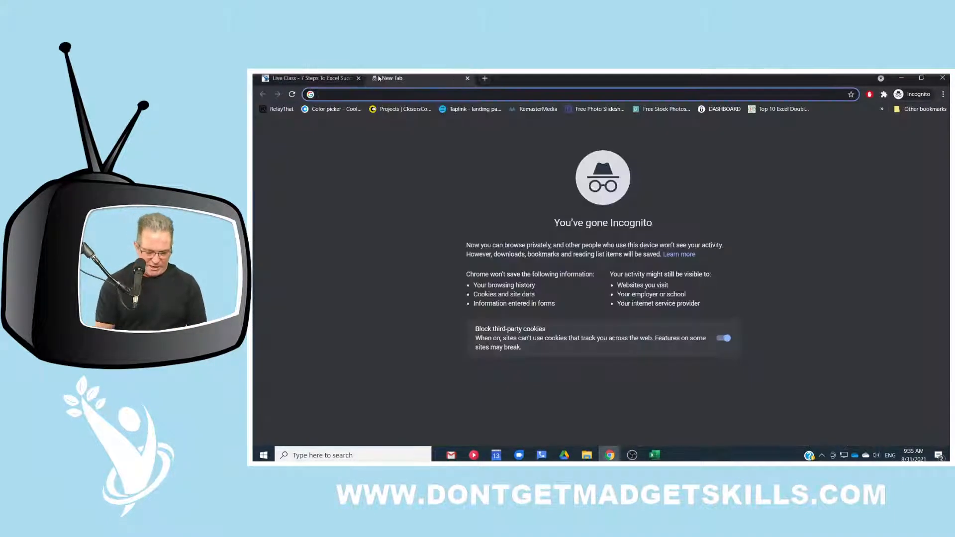
{"action": "type", "text": "YOU"}
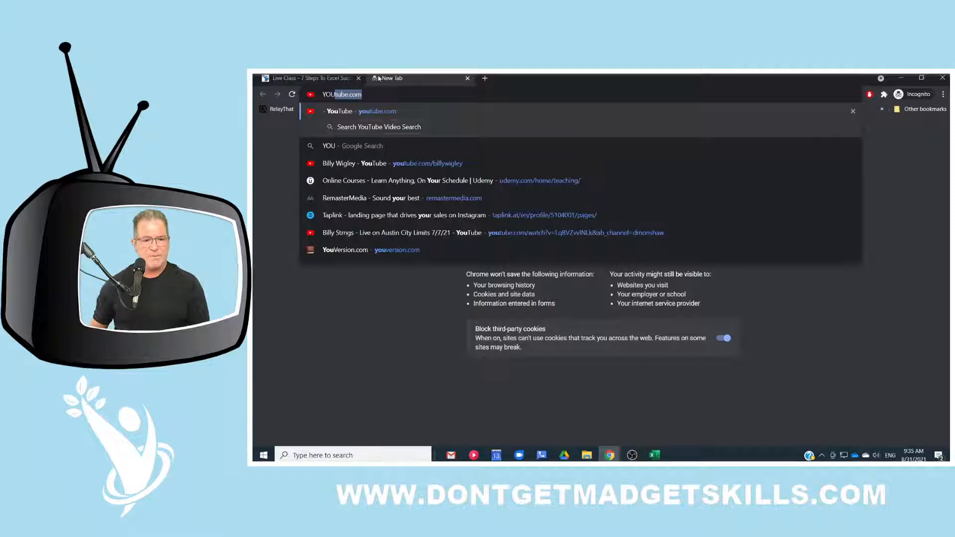
{"action": "left_click", "coordinate": [404, 164]}
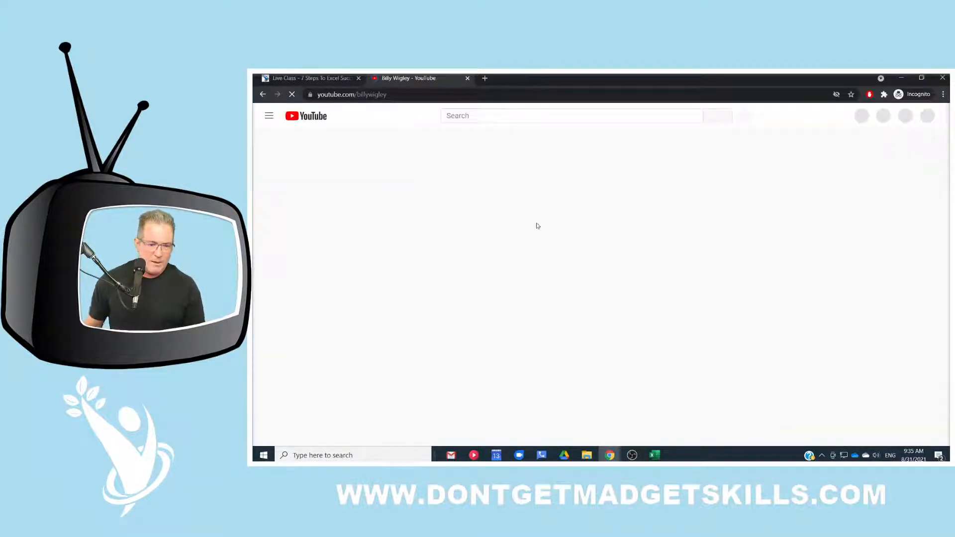
{"action": "scroll", "coordinate": [497, 343], "scroll_direction": "down", "scroll_amount": 3}
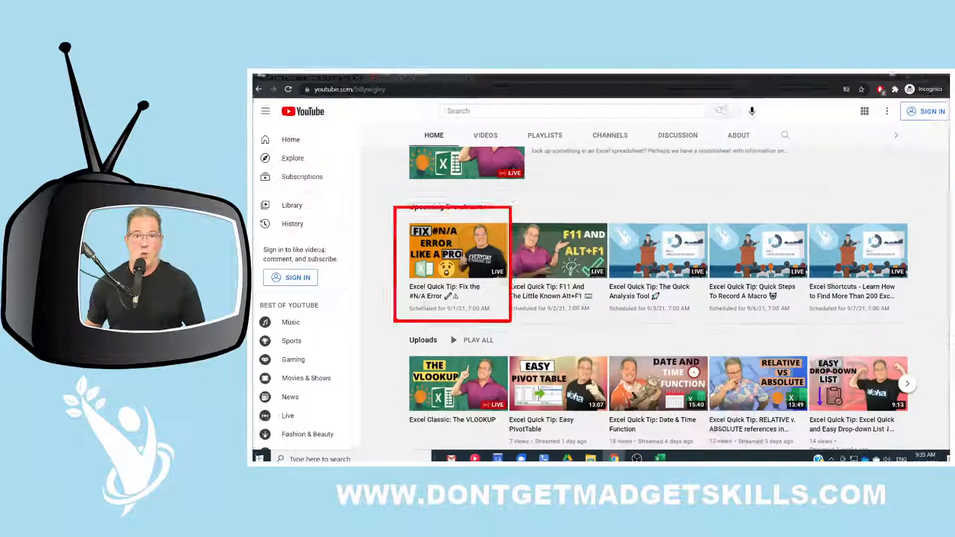
Review the upcoming live Excel classes listed on dontgetmadgetskills.com
{"action": "left_click", "coordinate": [323, 78]}
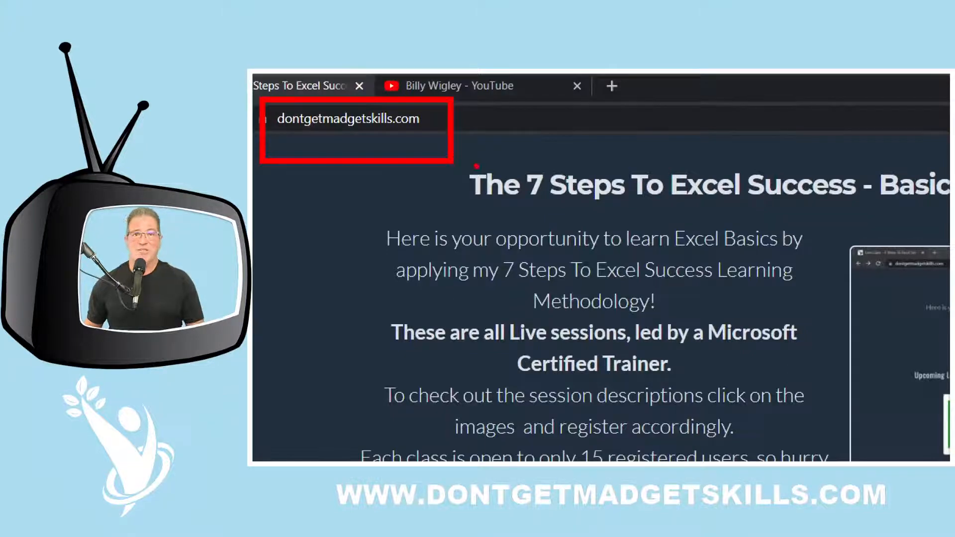
{"action": "scroll", "coordinate": [473, 322], "scroll_direction": "down", "scroll_amount": 3}
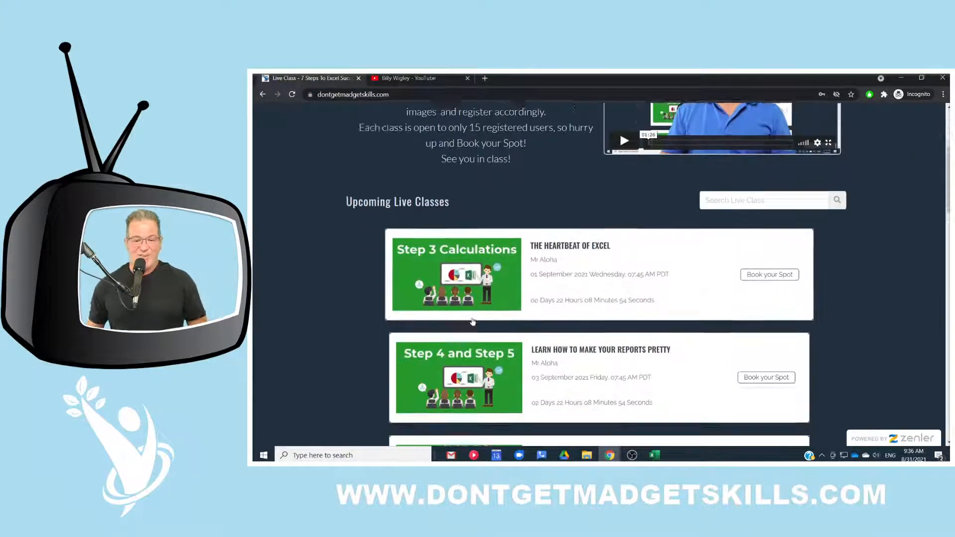
{"action": "scroll", "coordinate": [472, 321], "scroll_direction": "down", "scroll_amount": 2}
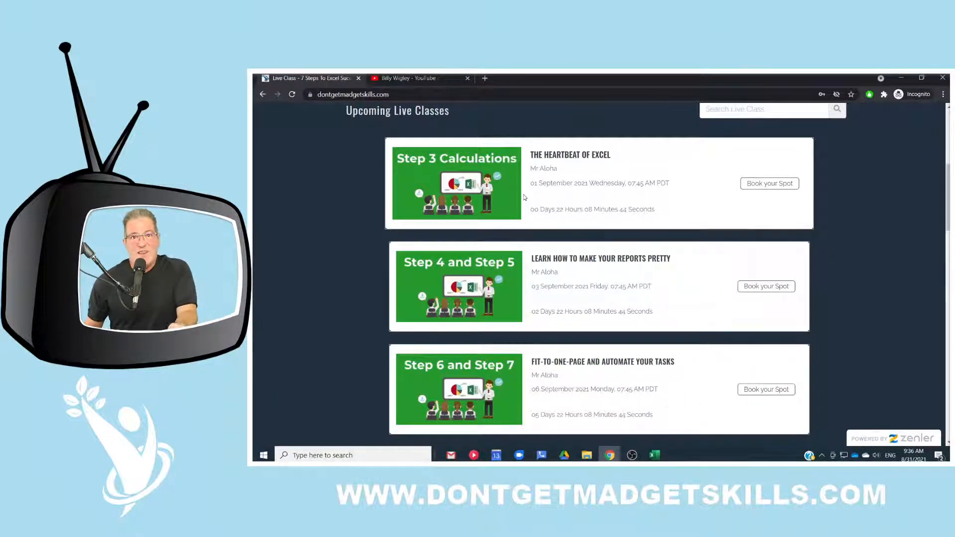
{"action": "scroll", "coordinate": [577, 206], "scroll_direction": "up", "scroll_amount": 6}
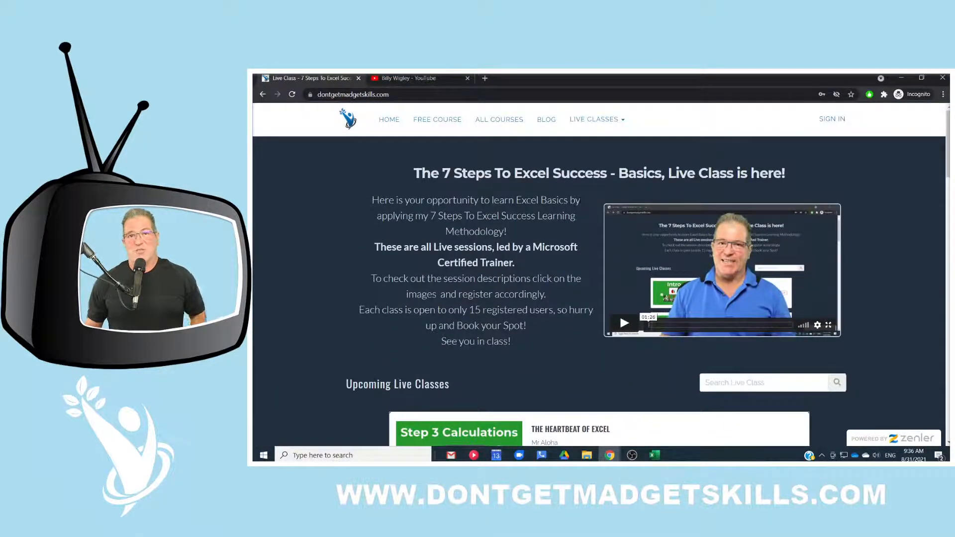
{"action": "scroll", "coordinate": [640, 166], "scroll_direction": "down", "scroll_amount": 6}
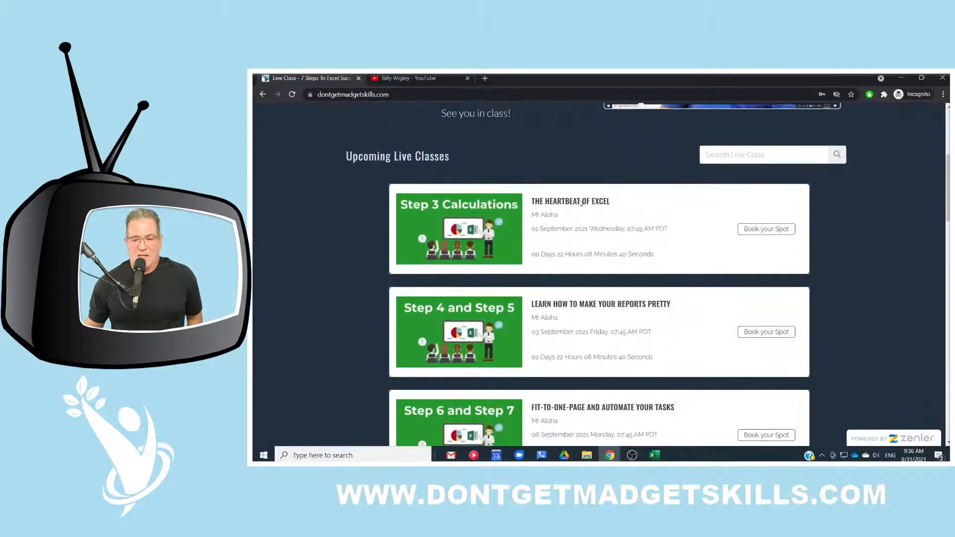
{"action": "scroll", "coordinate": [647, 189], "scroll_direction": "down", "scroll_amount": 2}
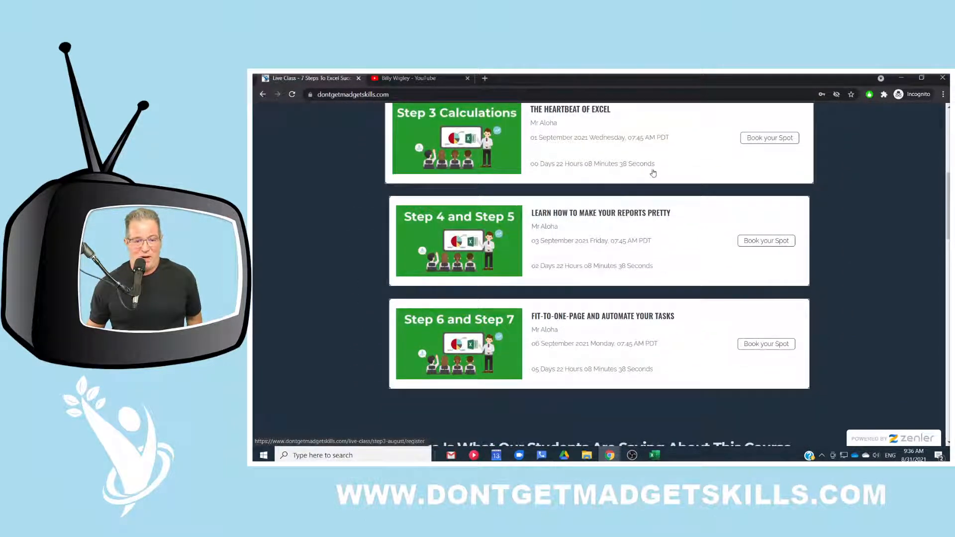
{"action": "scroll", "coordinate": [661, 179], "scroll_direction": "up", "scroll_amount": 1}
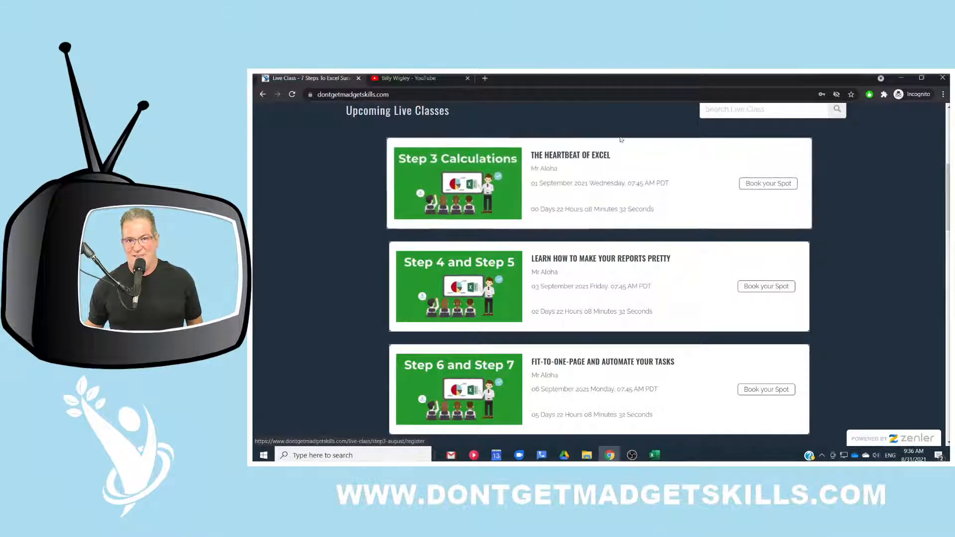
Open the registration page for The Heartbeat of Excel, review its lesson outline, and return to the live class list
{"action": "left_click", "coordinate": [635, 185]}
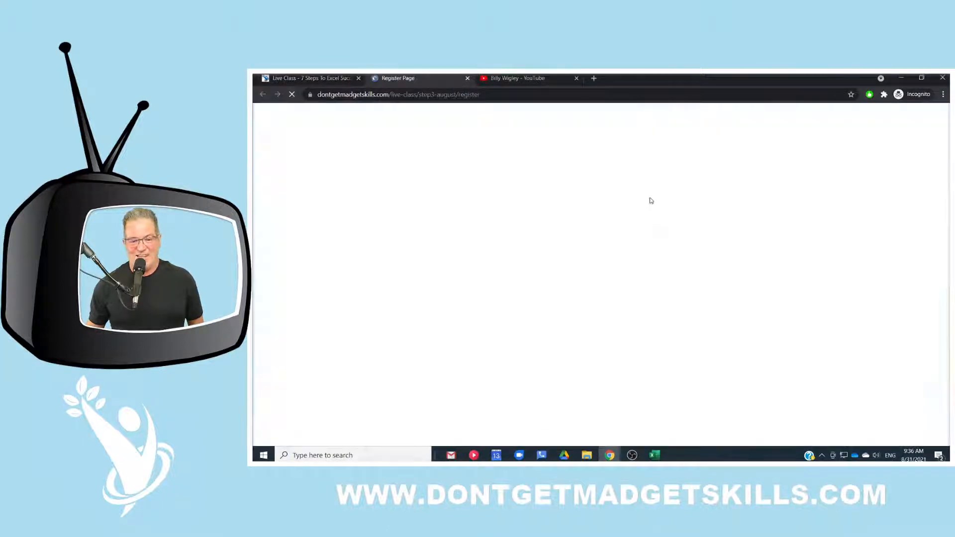
{"action": "scroll", "coordinate": [737, 254], "scroll_direction": "down", "scroll_amount": 6}
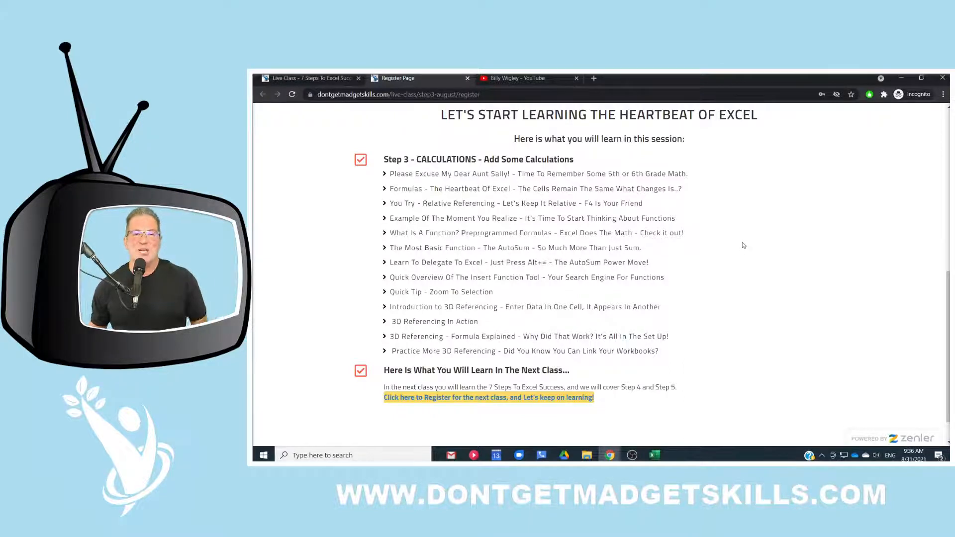
{"action": "scroll", "coordinate": [743, 245], "scroll_direction": "up", "scroll_amount": 5}
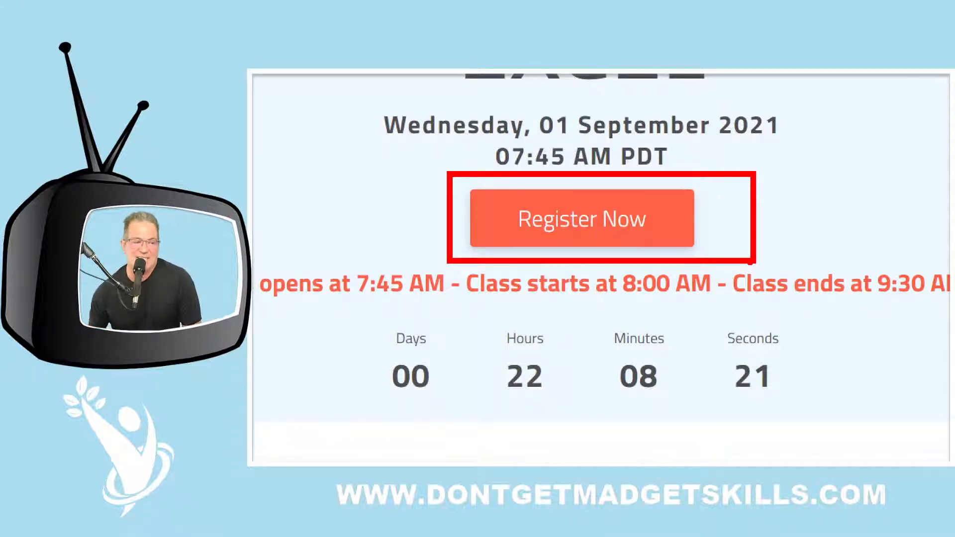
{"action": "left_click", "coordinate": [332, 74]}
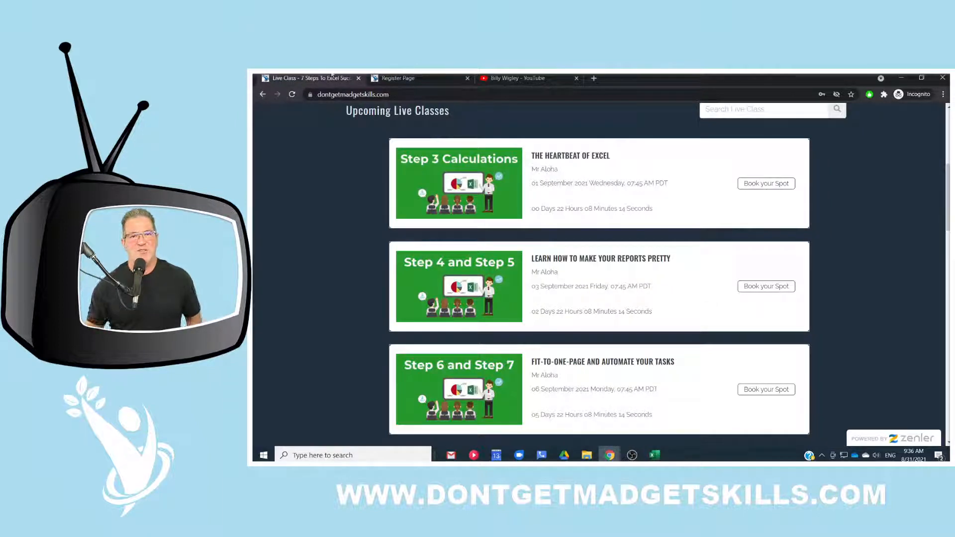